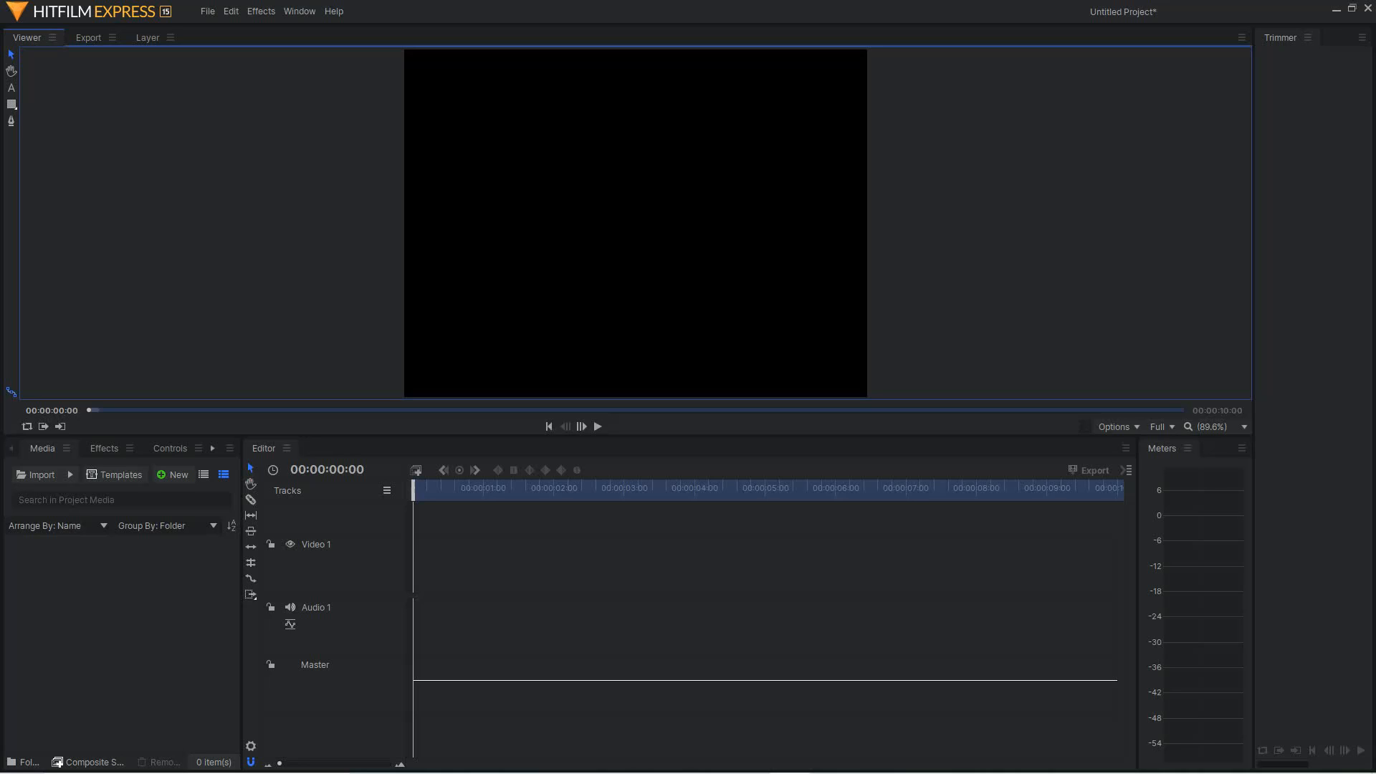
# Review the project's video and audio settings and accept them
pyautogui.click(207, 11)
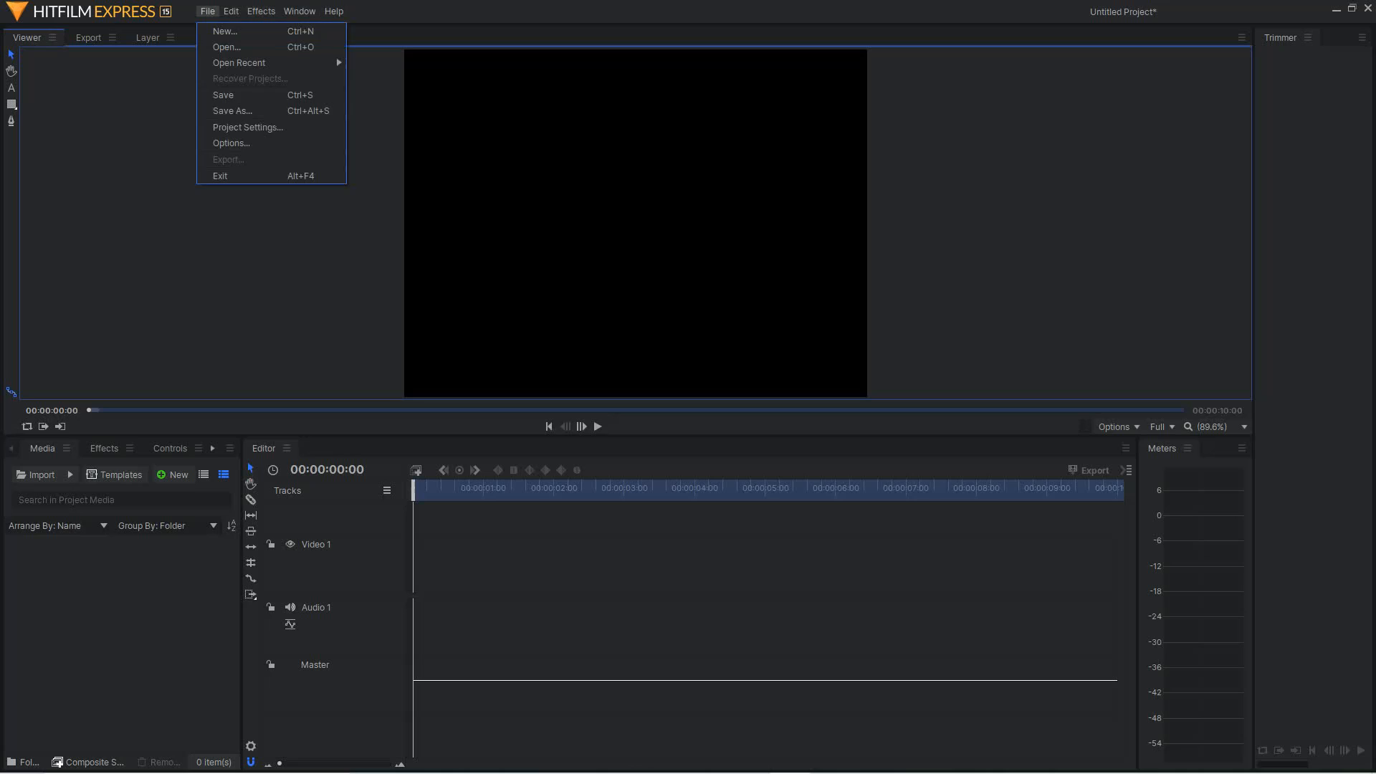
pyautogui.click(248, 127)
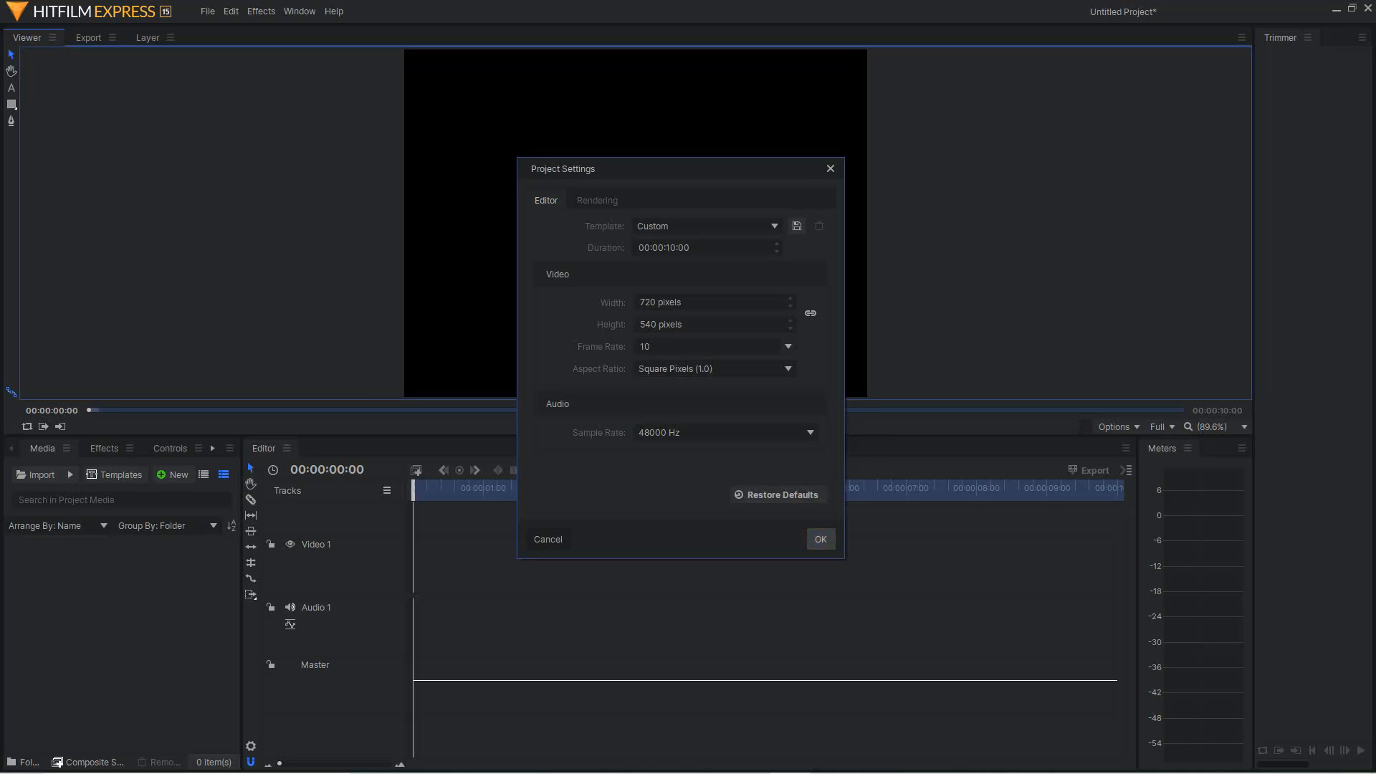
pyautogui.click(820, 539)
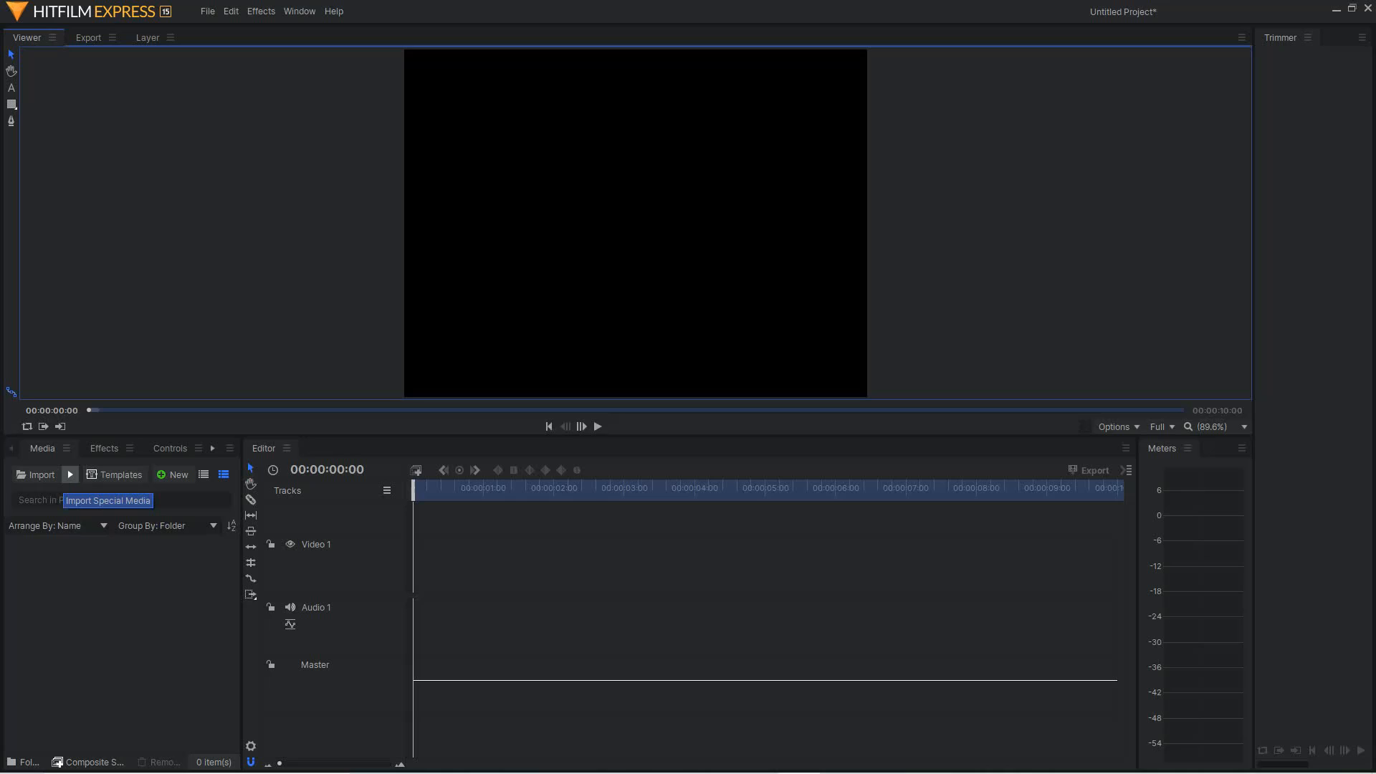
# Import the photos IMG_2255 through IMG_2357 from the iCloud Photos folder as one image sequence
pyautogui.click(69, 475)
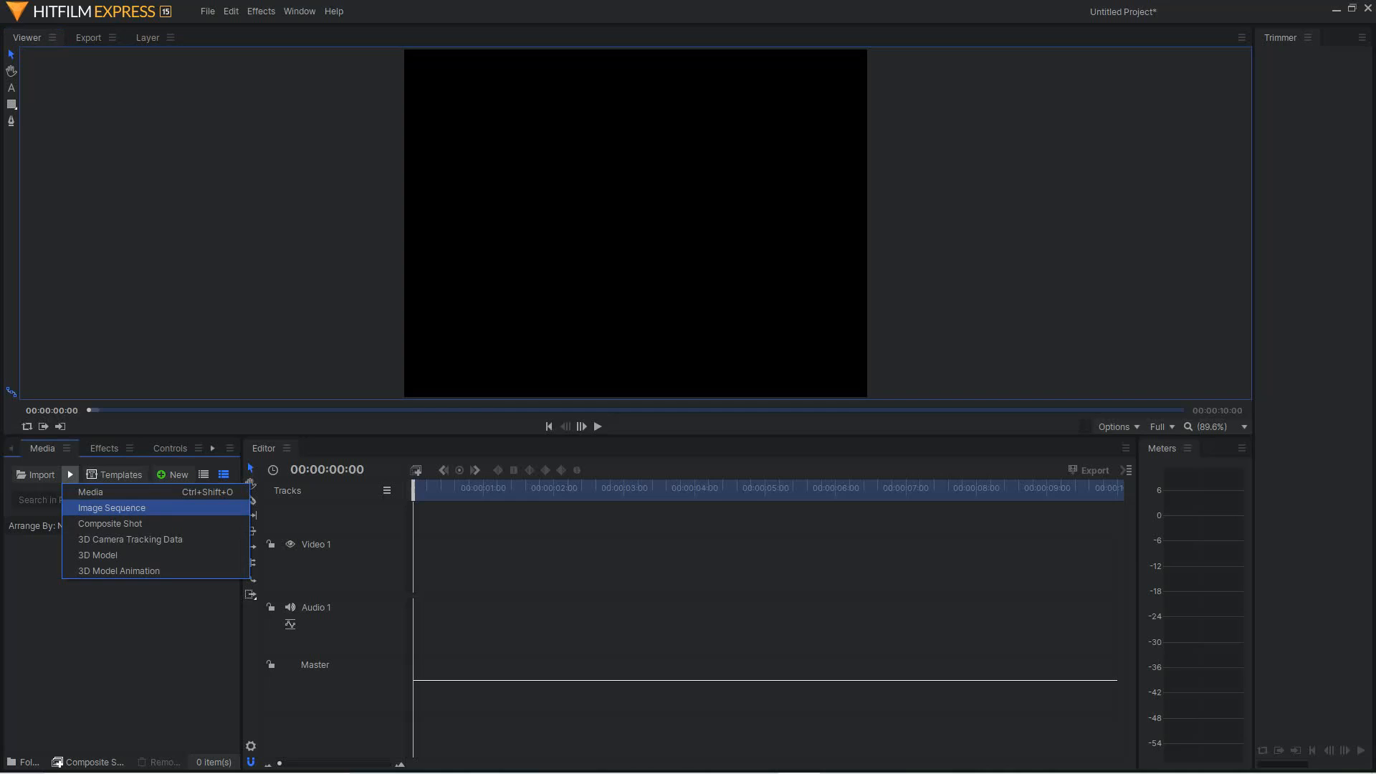
pyautogui.click(111, 508)
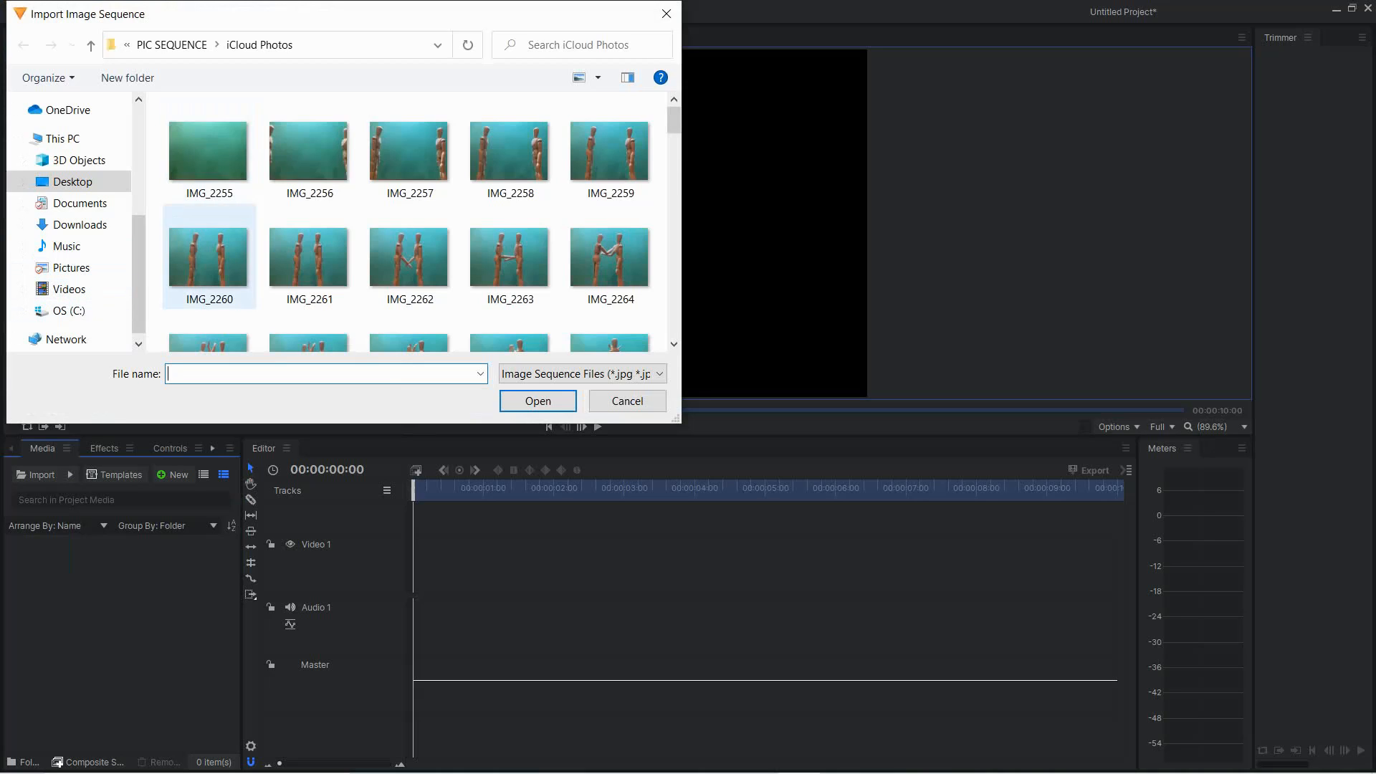
pyautogui.click(209, 152)
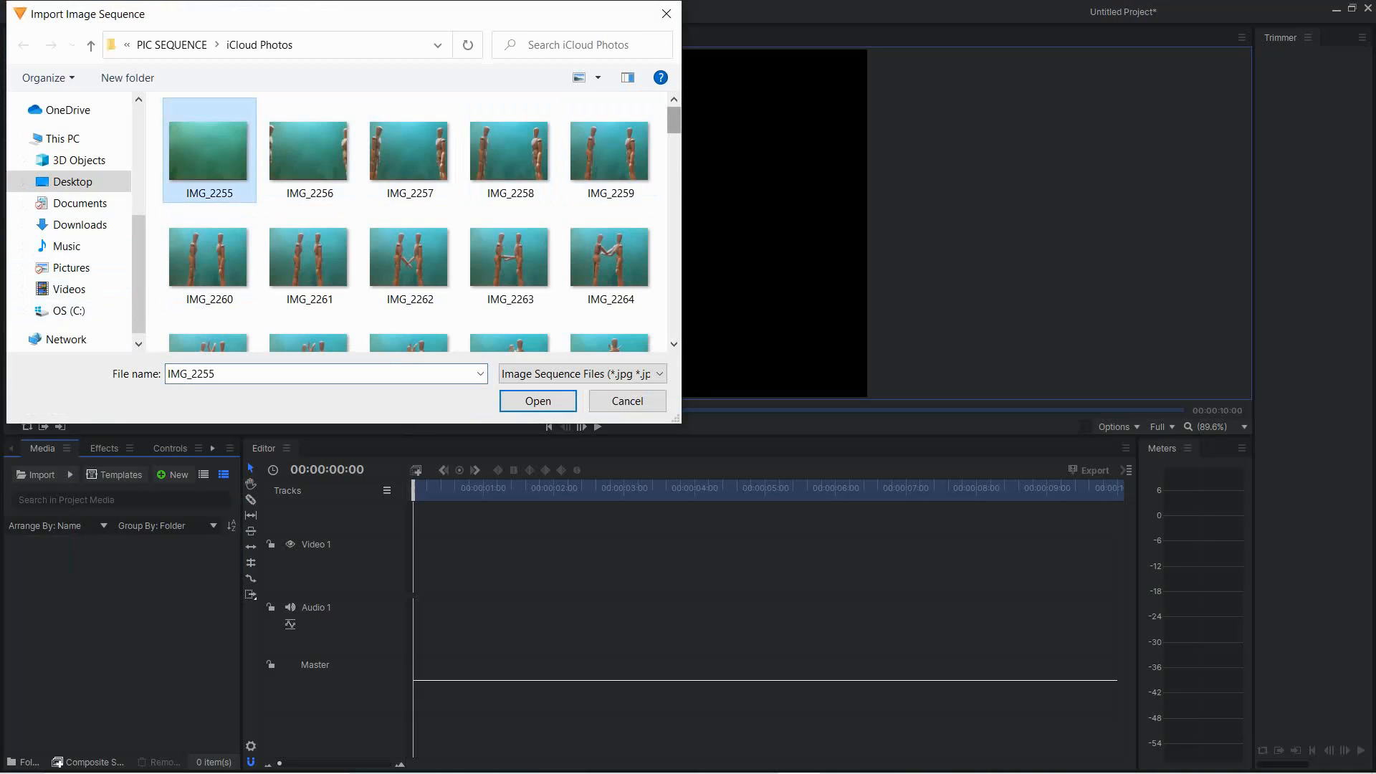
pyautogui.scroll(-2, 494, 114)
pyautogui.scroll(-15, 495, 114)
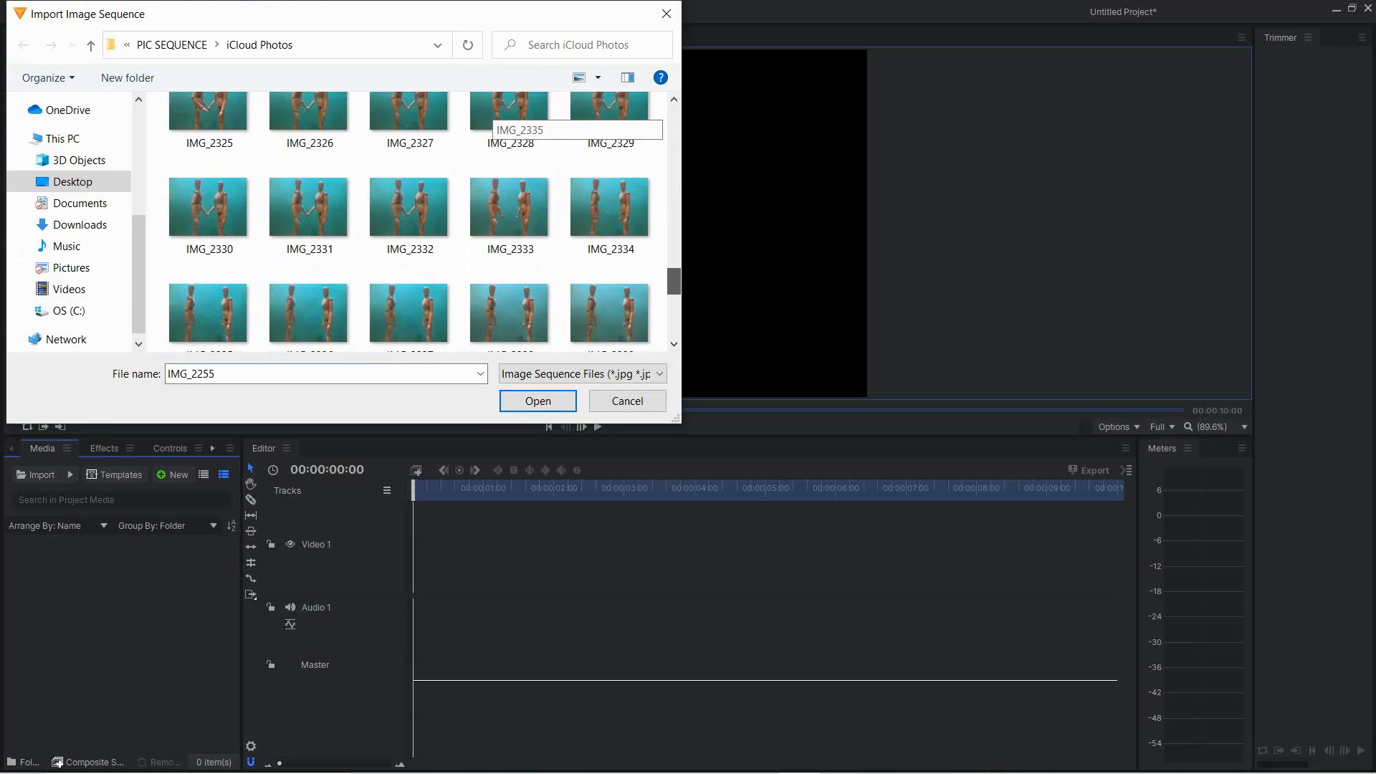
pyautogui.scroll(-2, 494, 115)
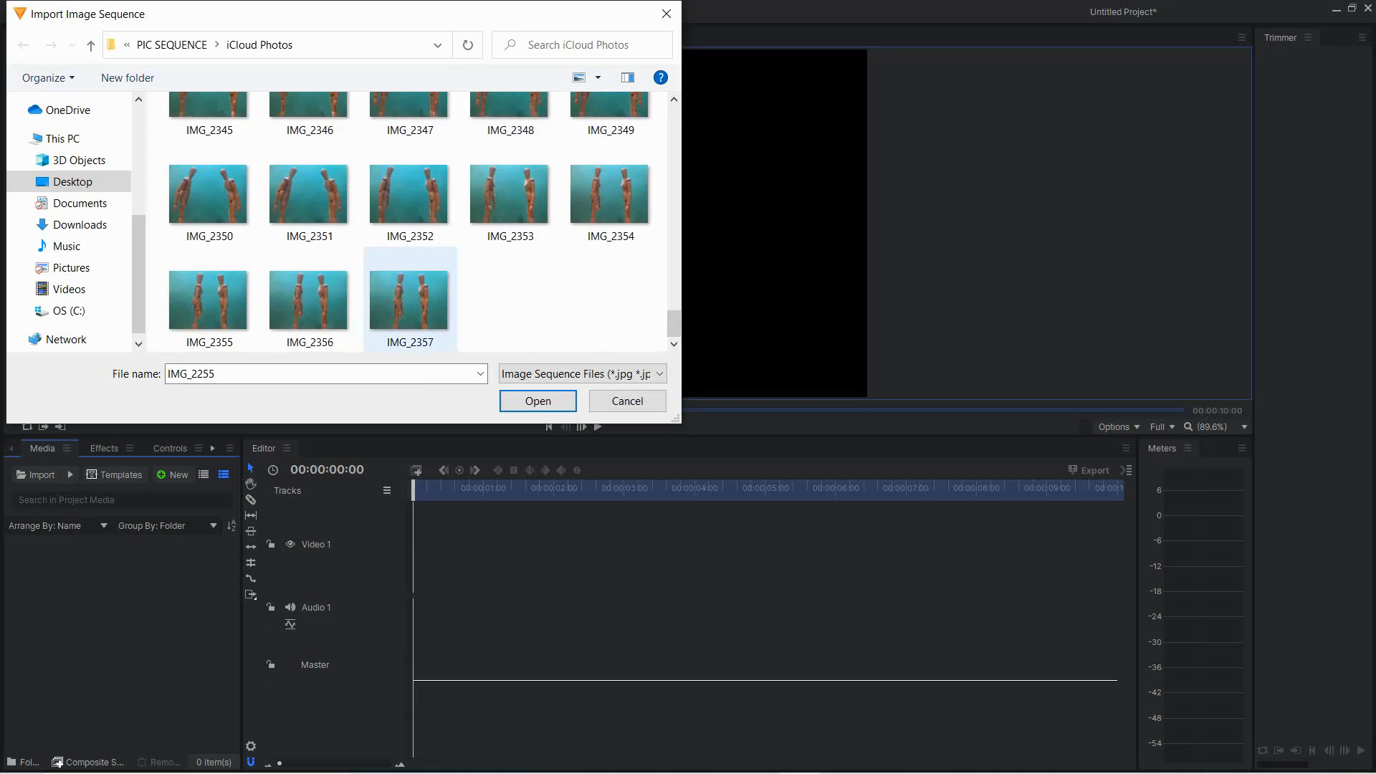
pyautogui.keyDown('shift'); pyautogui.click(412, 308); pyautogui.keyUp('shift')
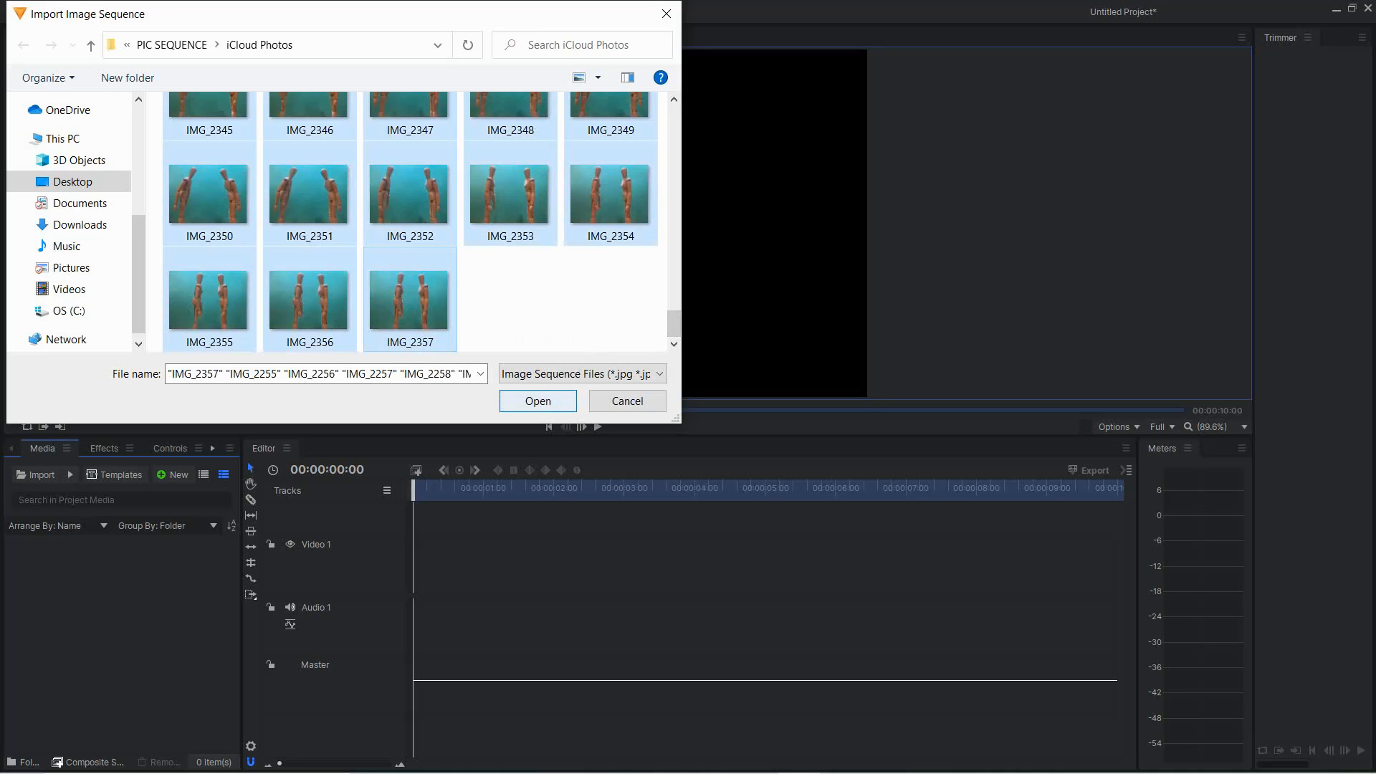
pyautogui.click(537, 401)
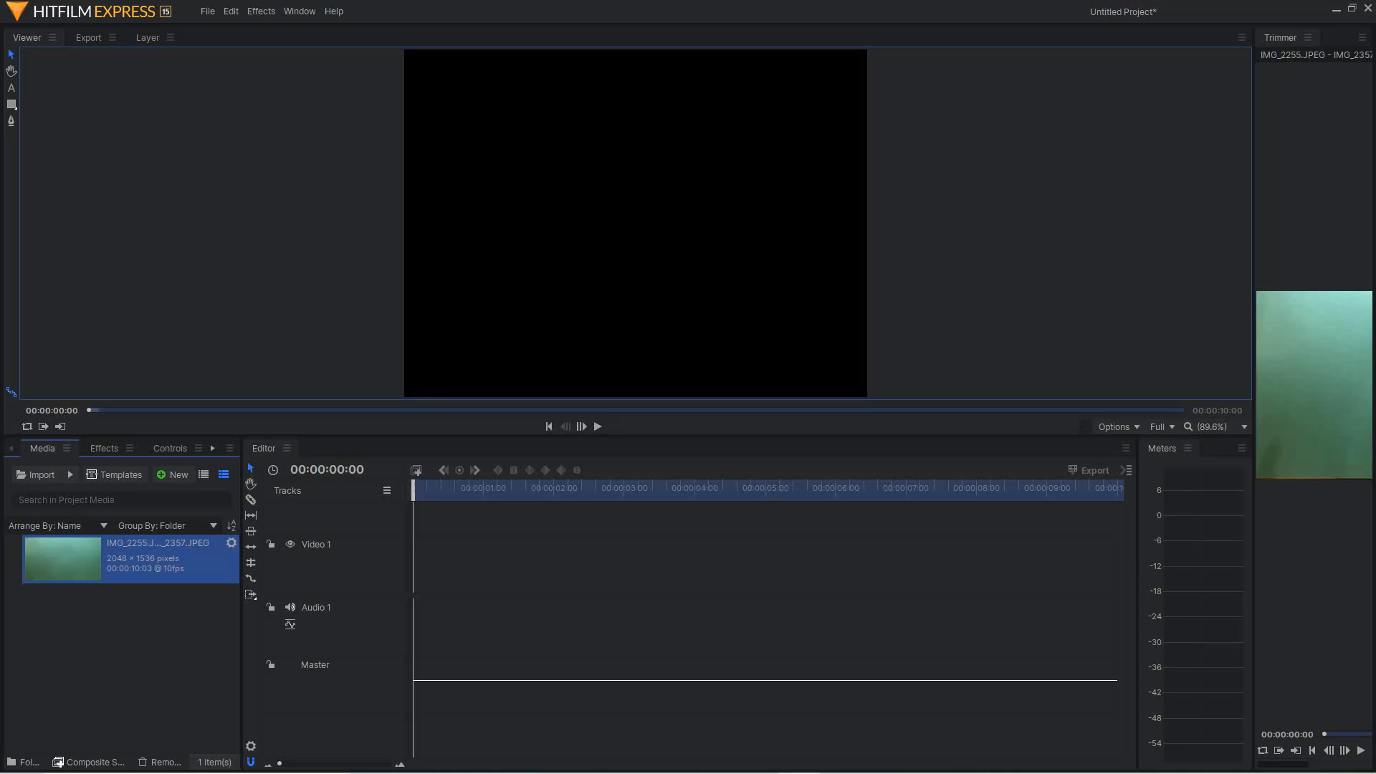
# Try placing the image sequence at the start of Video 1 with the editor settings matched to the clip
pyautogui.moveTo(86, 560); pyautogui.dragTo(416, 567)
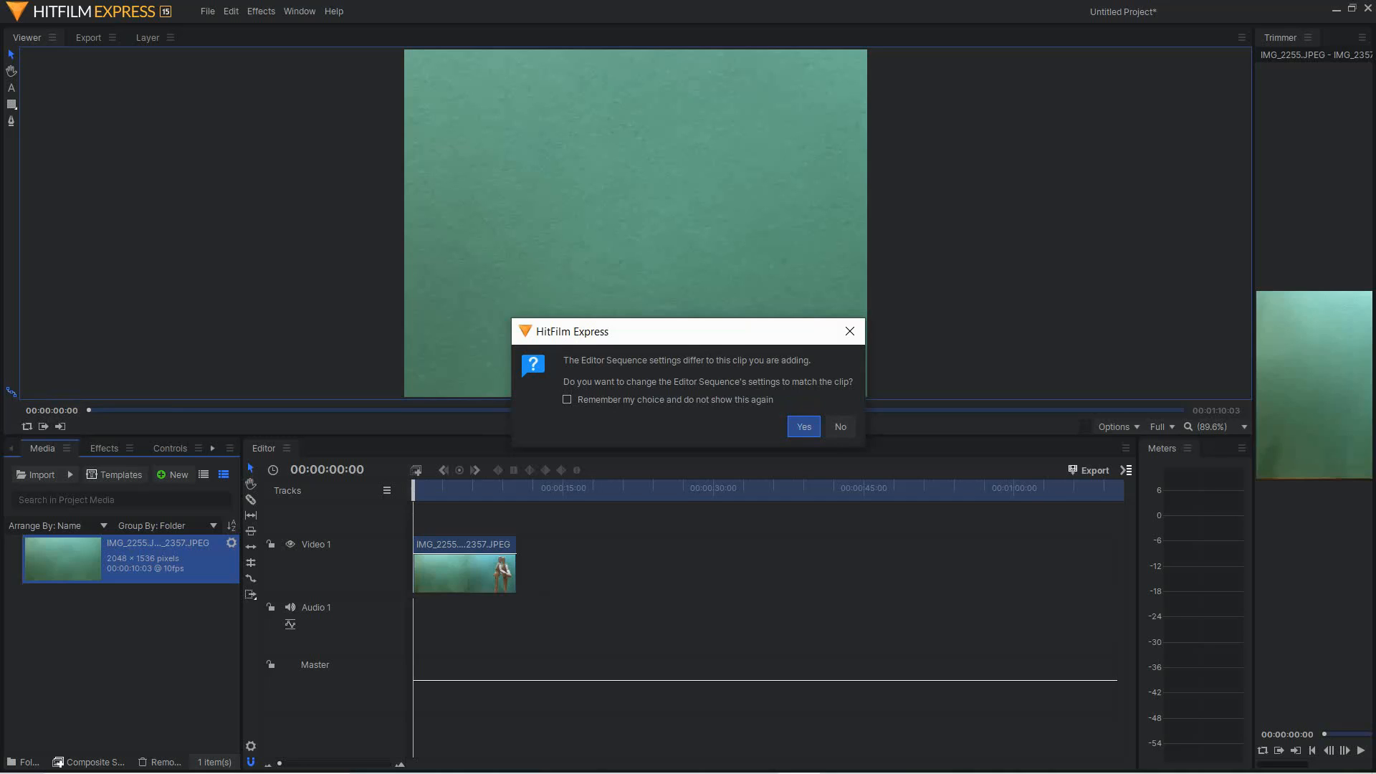
pyautogui.click(805, 427)
pyautogui.moveTo(449, 489)
pyautogui.mouseDown()
pyautogui.moveTo(510, 489)
pyautogui.moveTo(425, 488)
pyautogui.mouseUp()
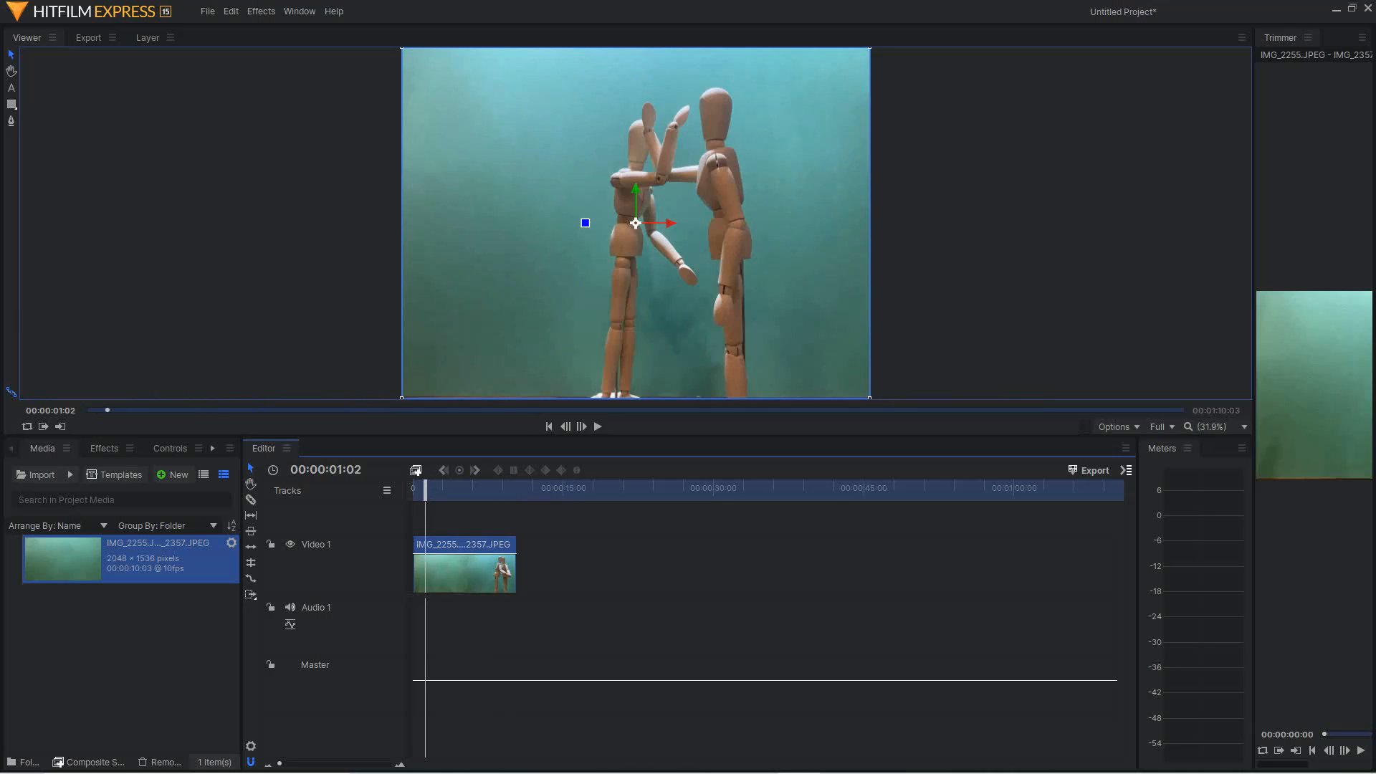
pyautogui.hotkey('ctrl', 'z')
# Place the image sequence at the start of Video 1, keeping the editor settings, and preview it before returning to the first frame
pyautogui.click(104, 559)
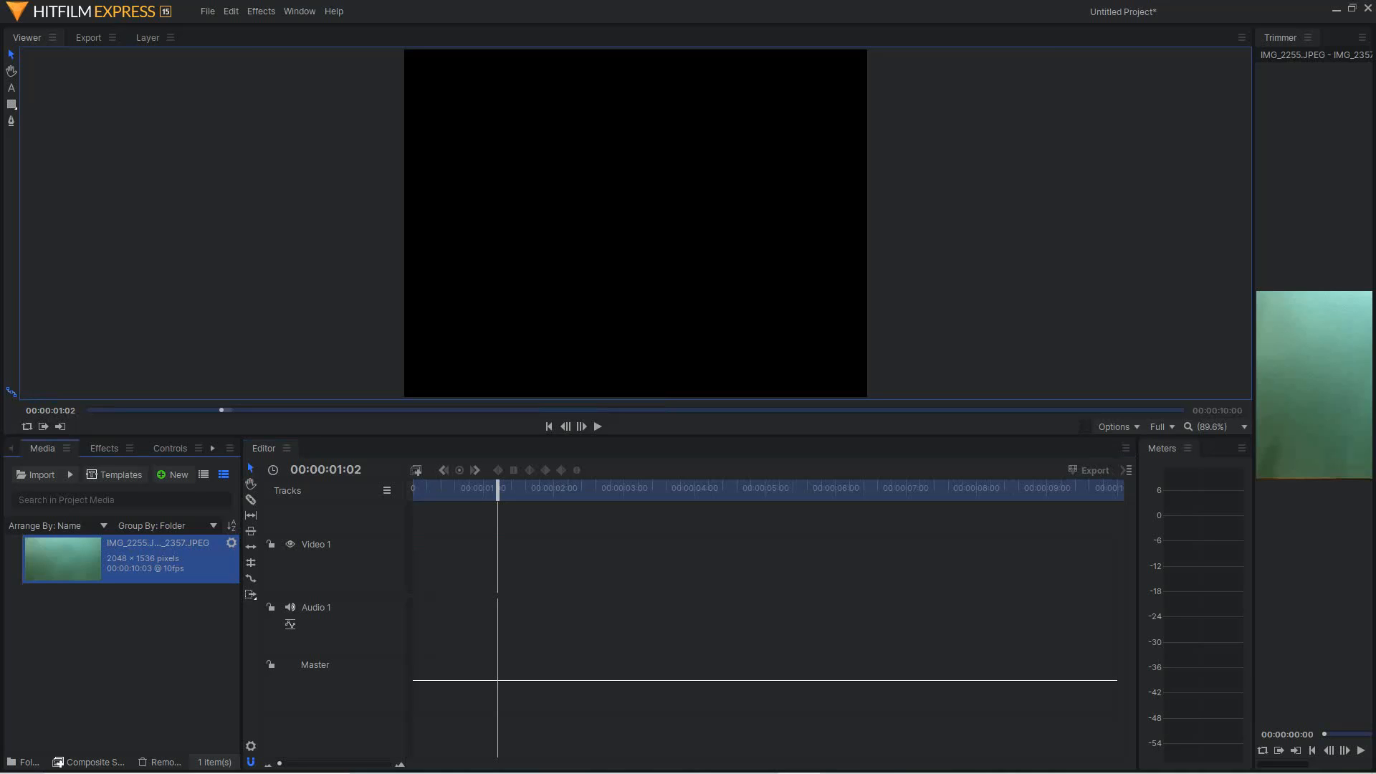
pyautogui.moveTo(104, 559); pyautogui.dragTo(417, 564)
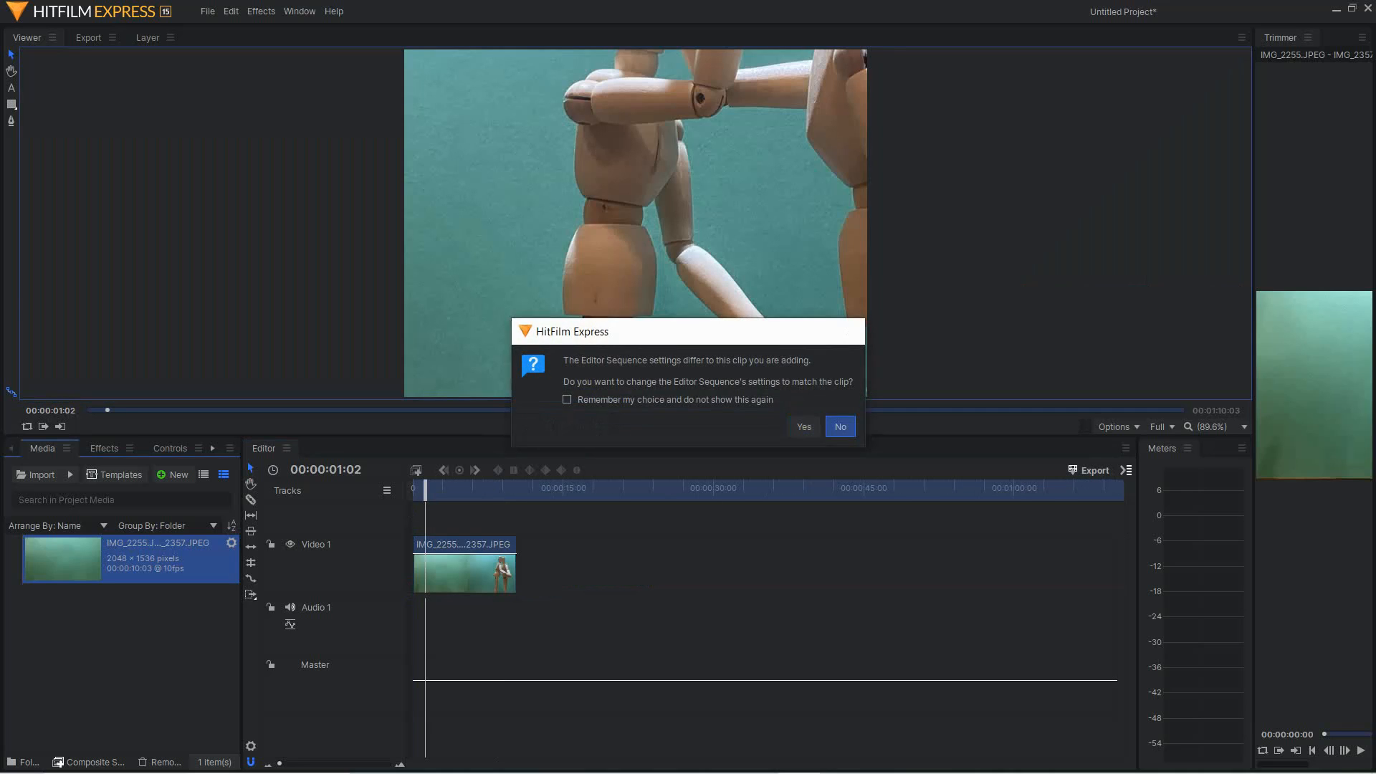
pyautogui.click(840, 427)
pyautogui.click(470, 490)
pyautogui.moveTo(471, 490); pyautogui.dragTo(436, 489)
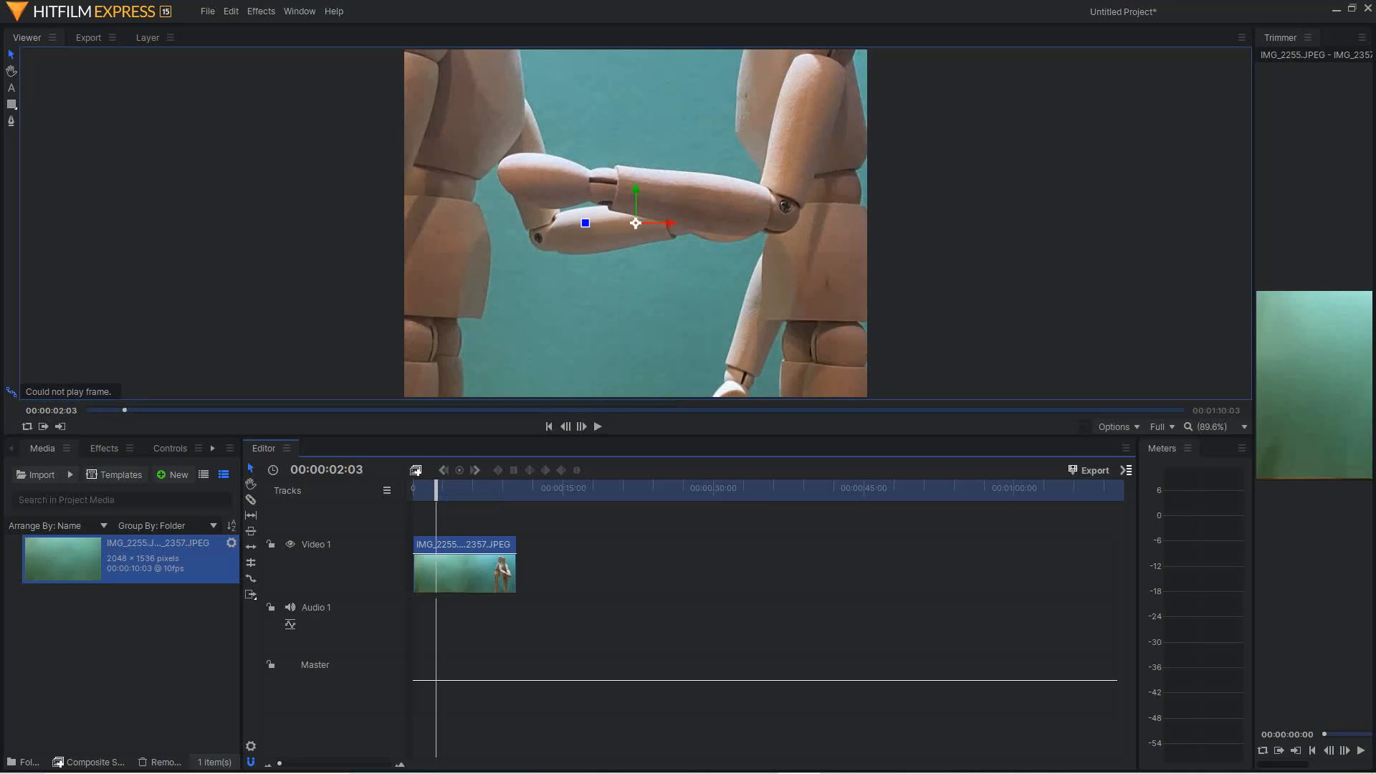
pyautogui.moveTo(435, 490); pyautogui.dragTo(413, 489)
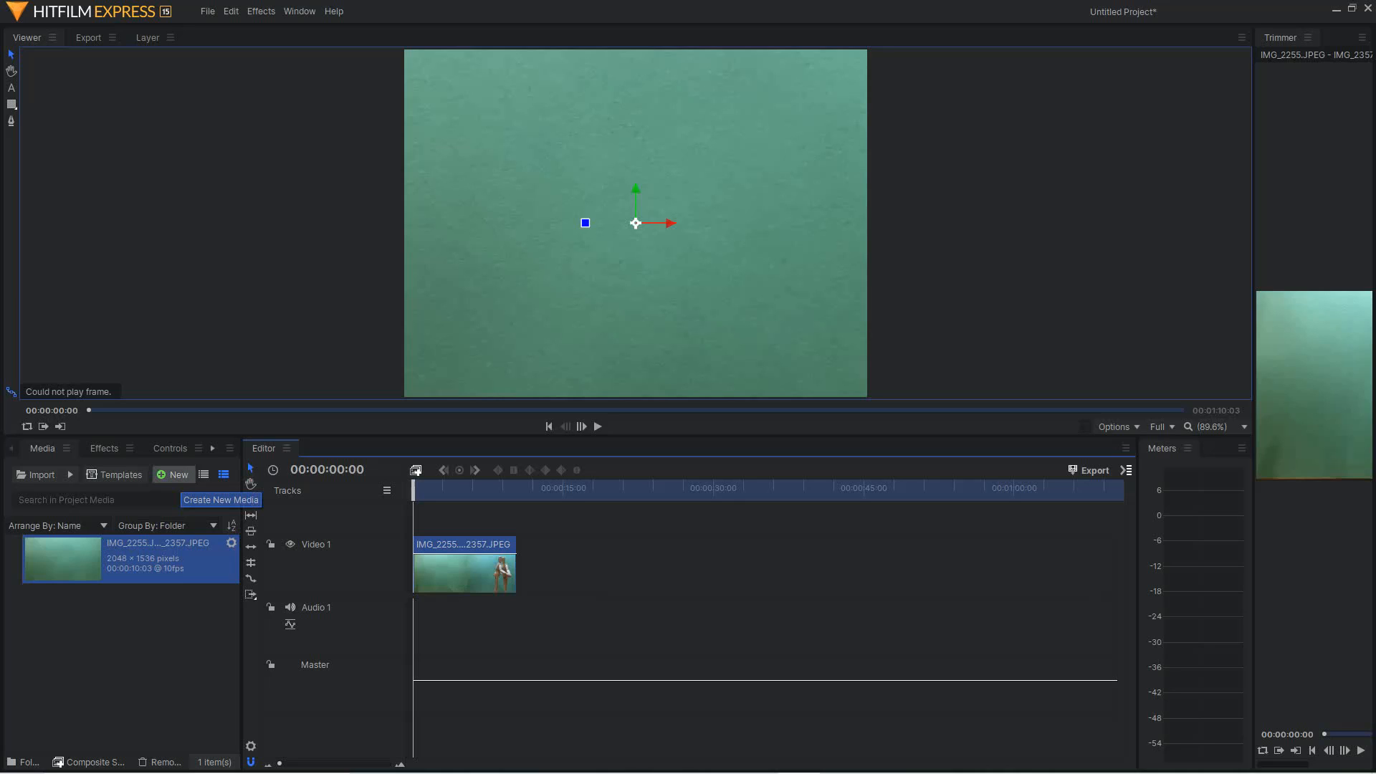
# Create the composite shot Composite Shot 1 with a duration of 10 seconds
pyautogui.click(174, 474)
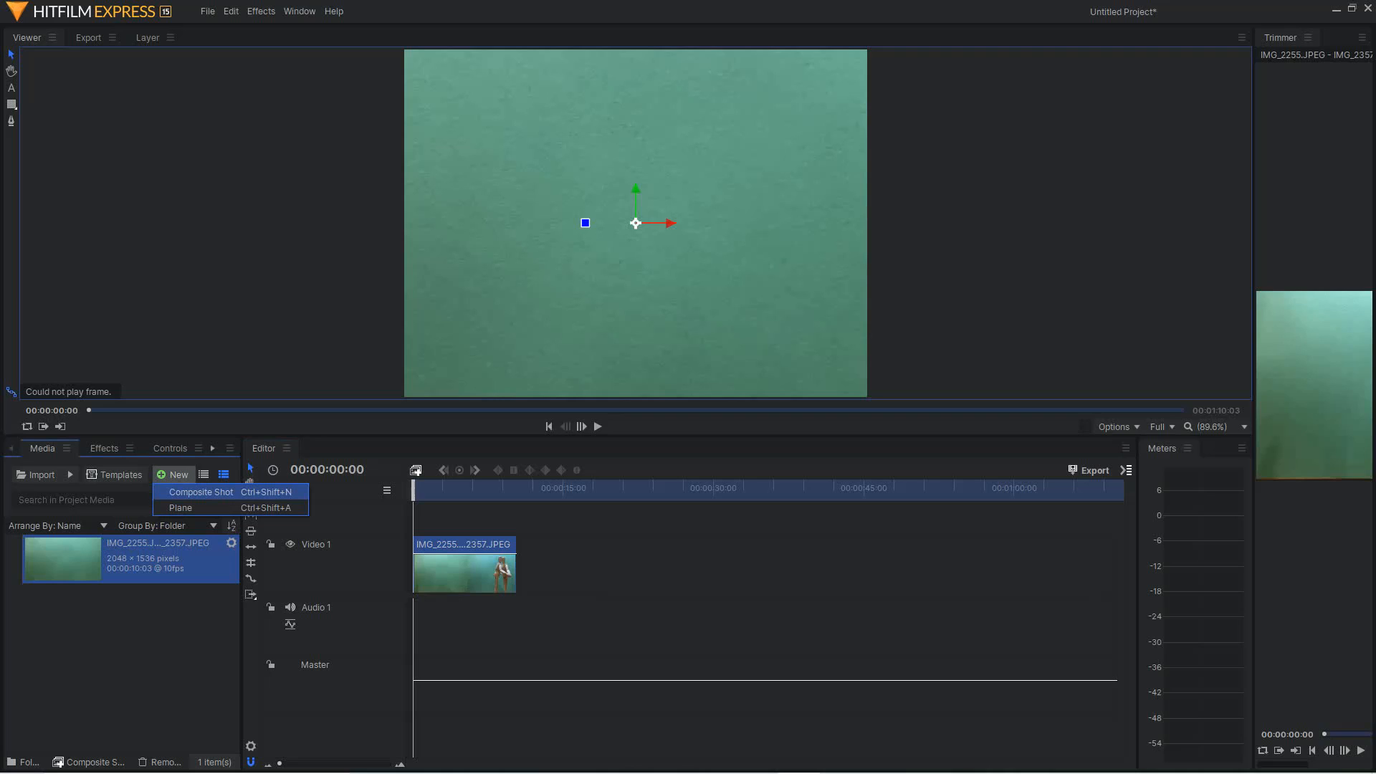
pyautogui.click(201, 492)
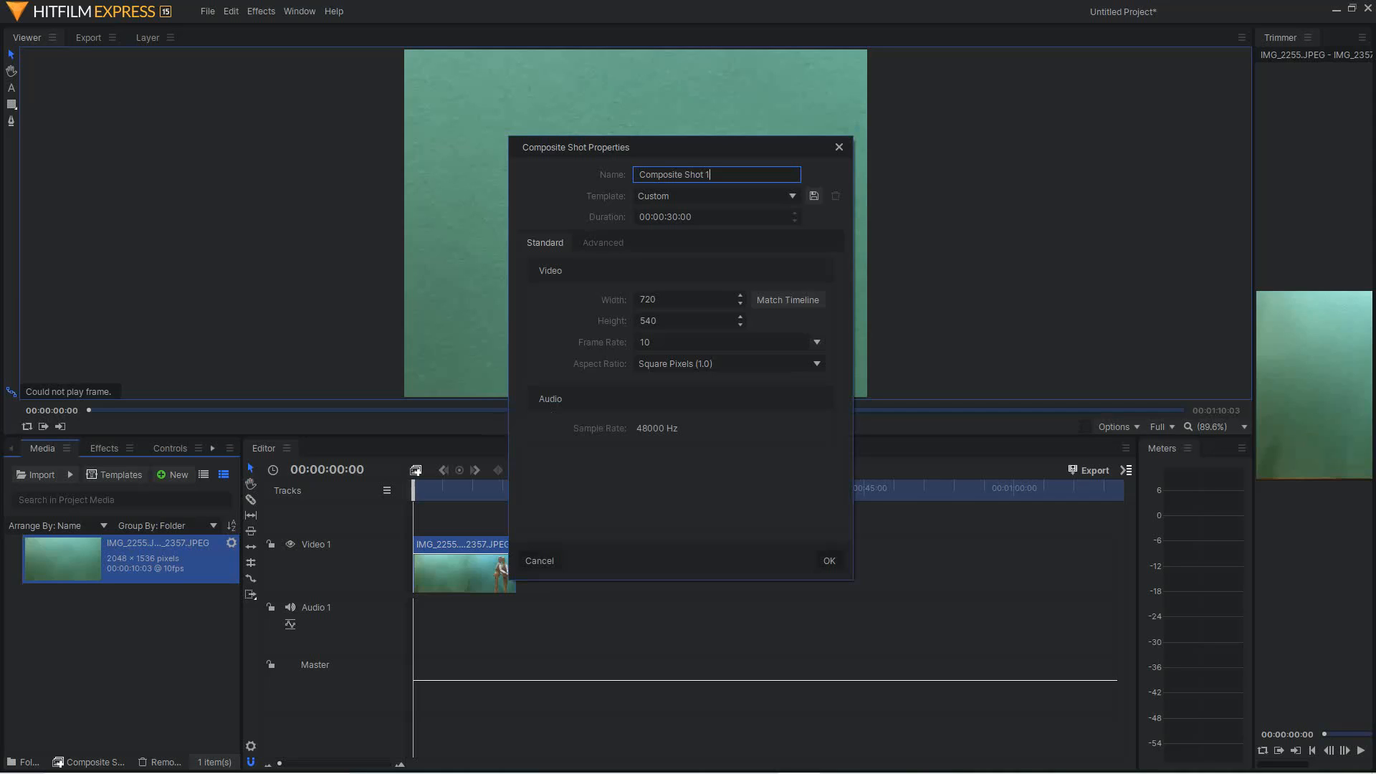
pyautogui.doubleClick(673, 217)
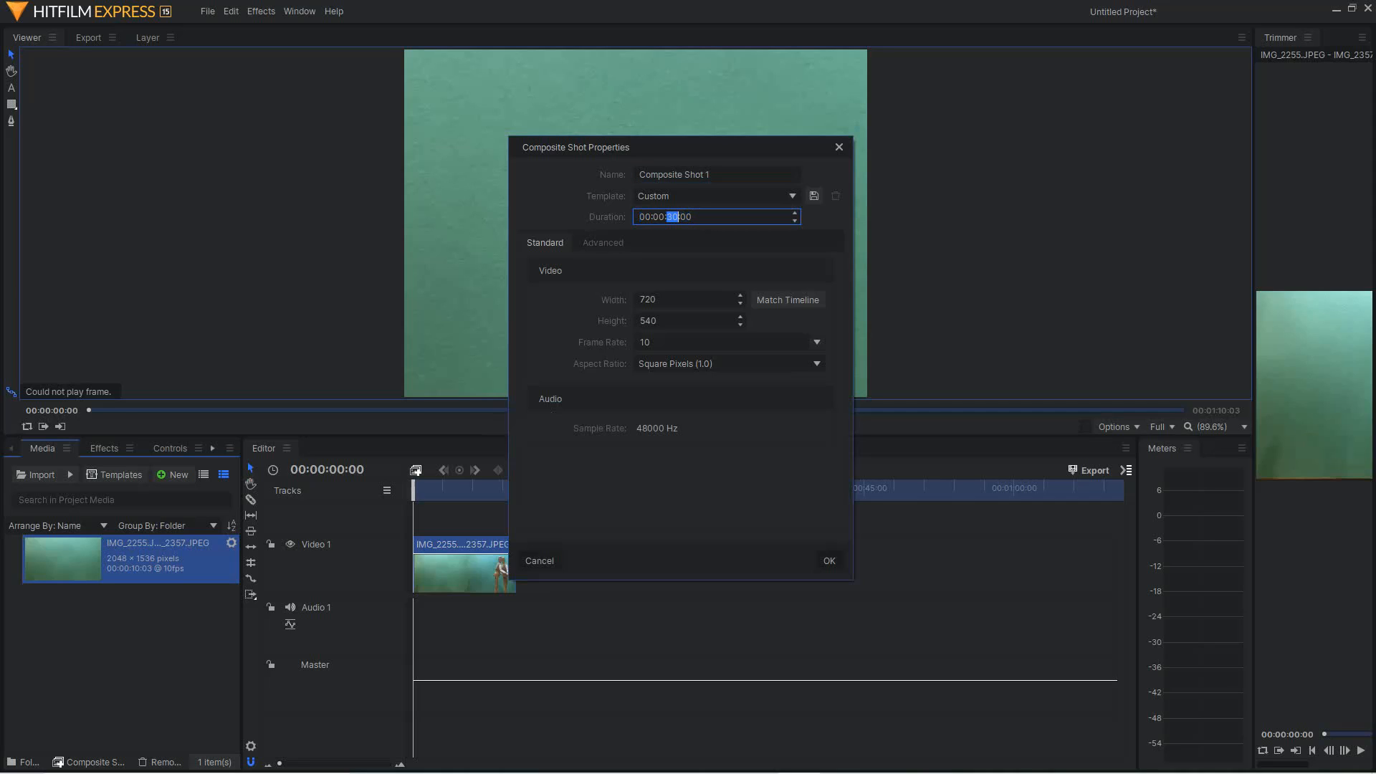
pyautogui.write('10')
pyautogui.click(829, 560)
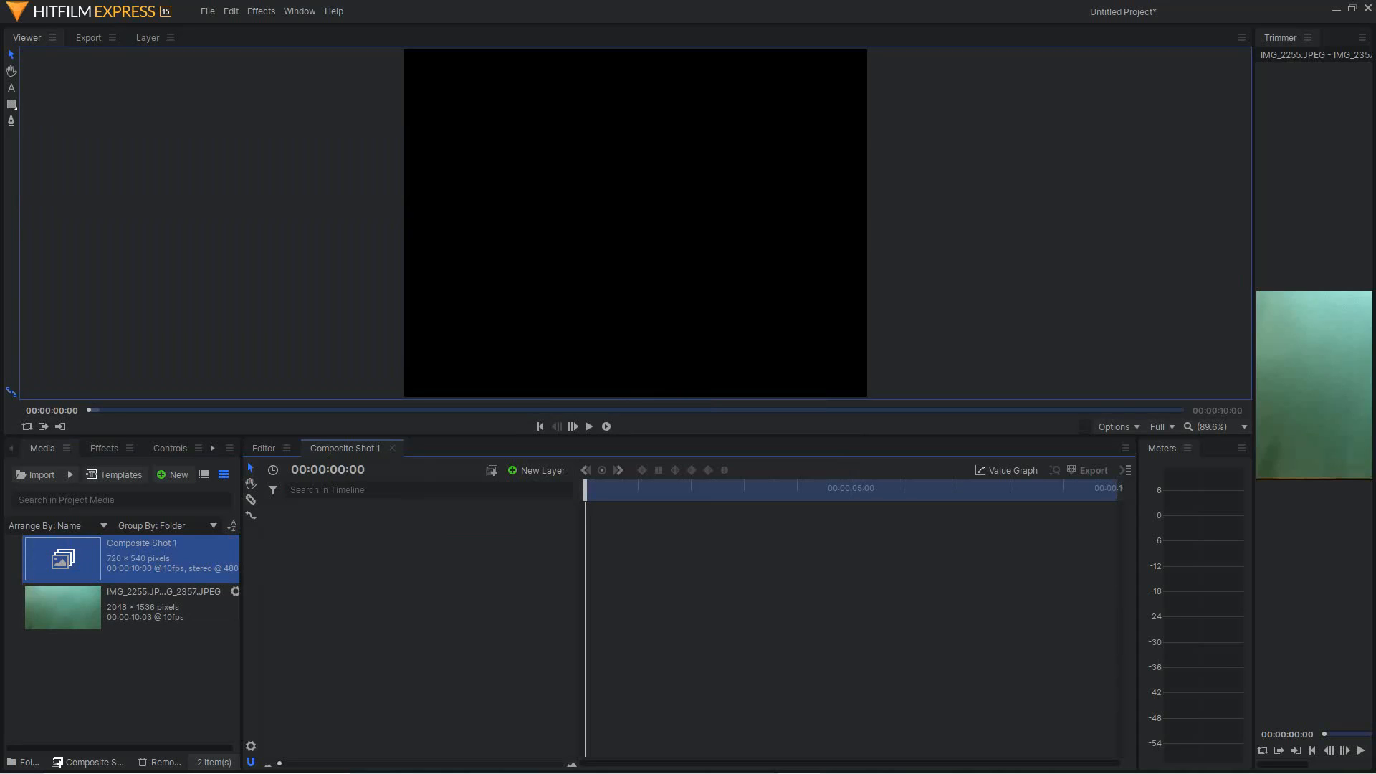
# Add the image sequence to Composite Shot 1 as a layer and reveal its transform properties
pyautogui.click(131, 608)
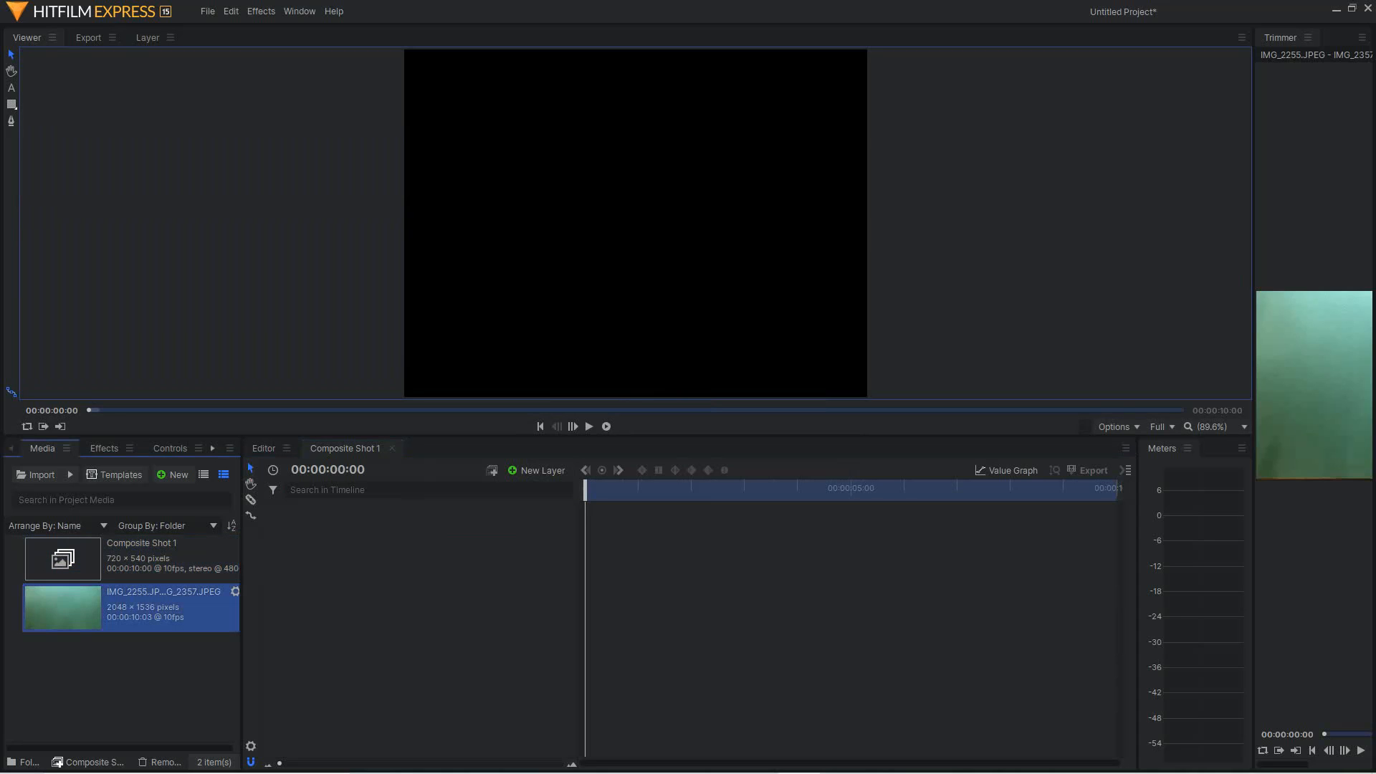
pyautogui.moveTo(131, 608); pyautogui.dragTo(586, 546)
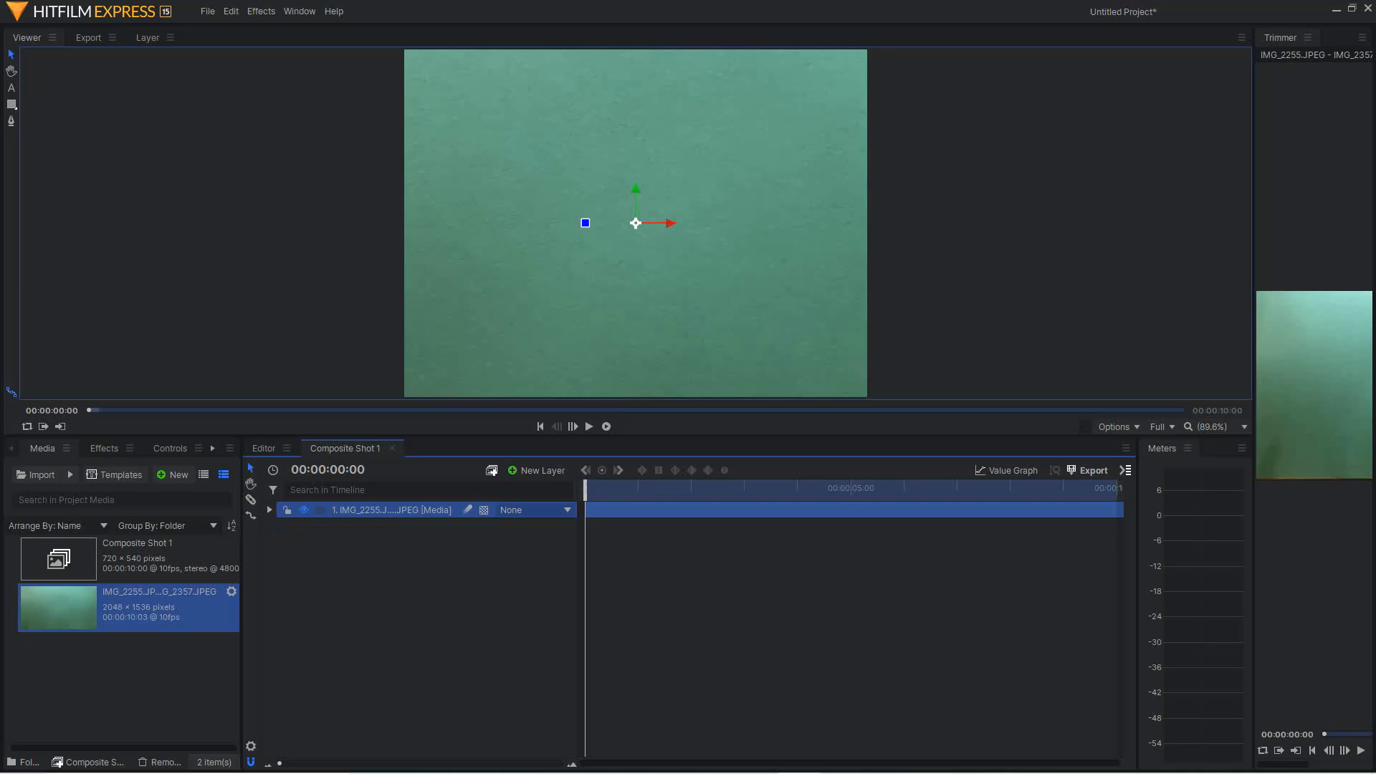
pyautogui.click(269, 511)
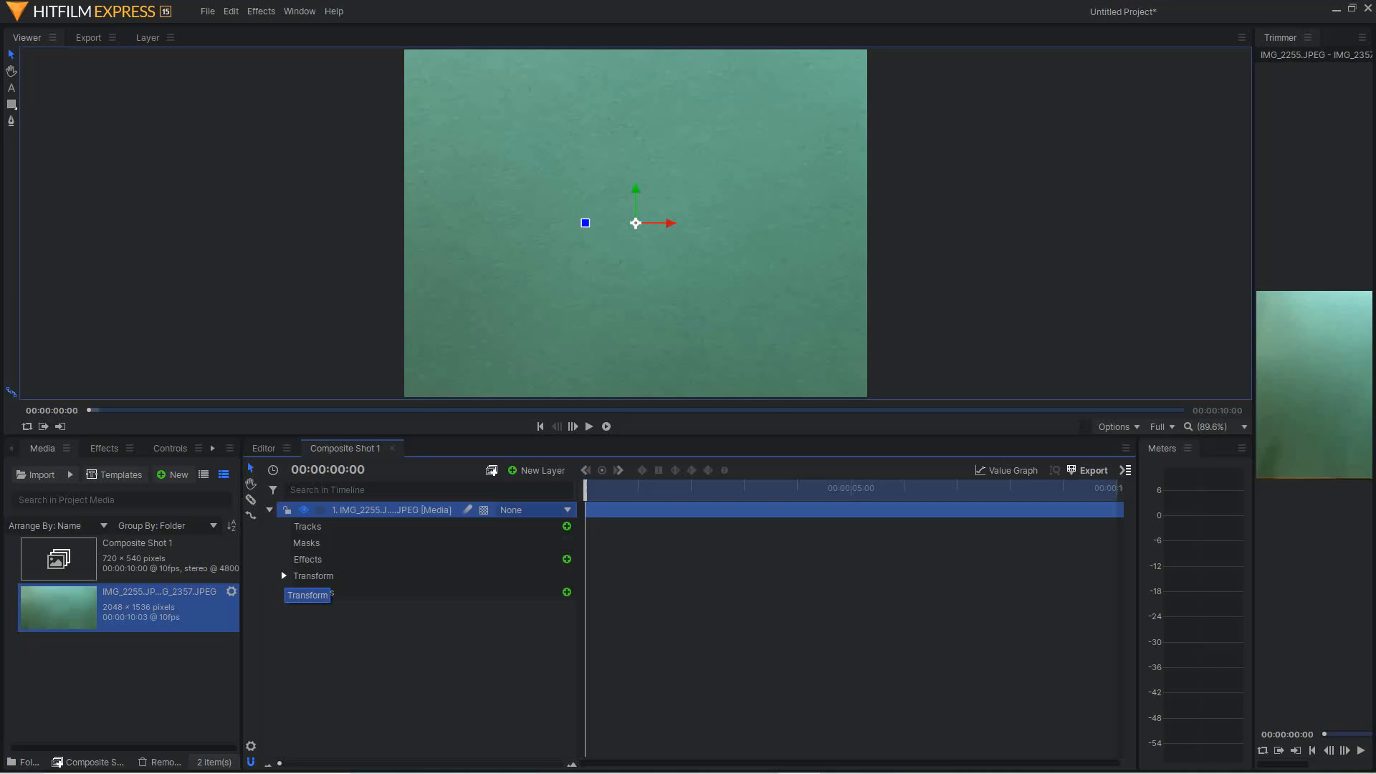
pyautogui.click(284, 576)
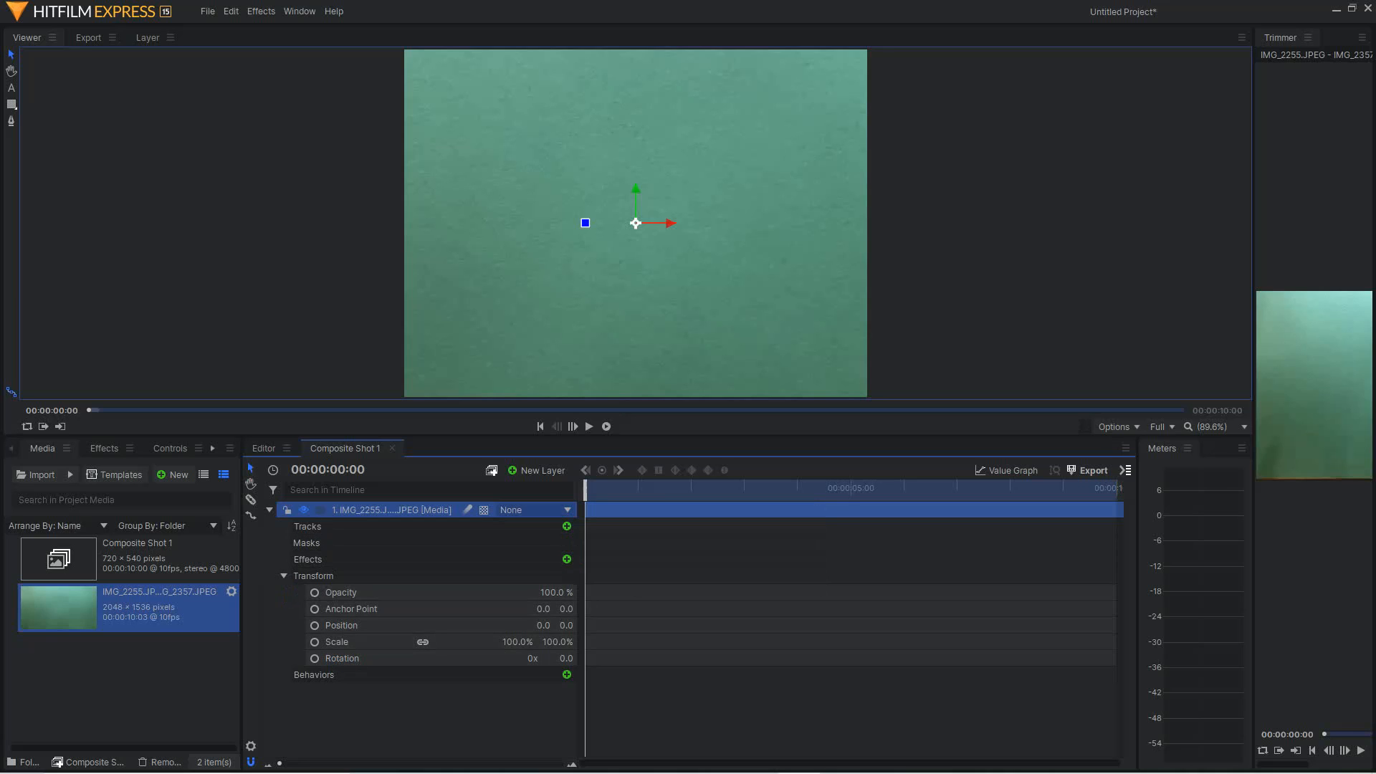
# Scale the image sequence layer to 35% and set a Scale keyframe at the first frame
pyautogui.moveTo(590, 491); pyautogui.dragTo(628, 490)
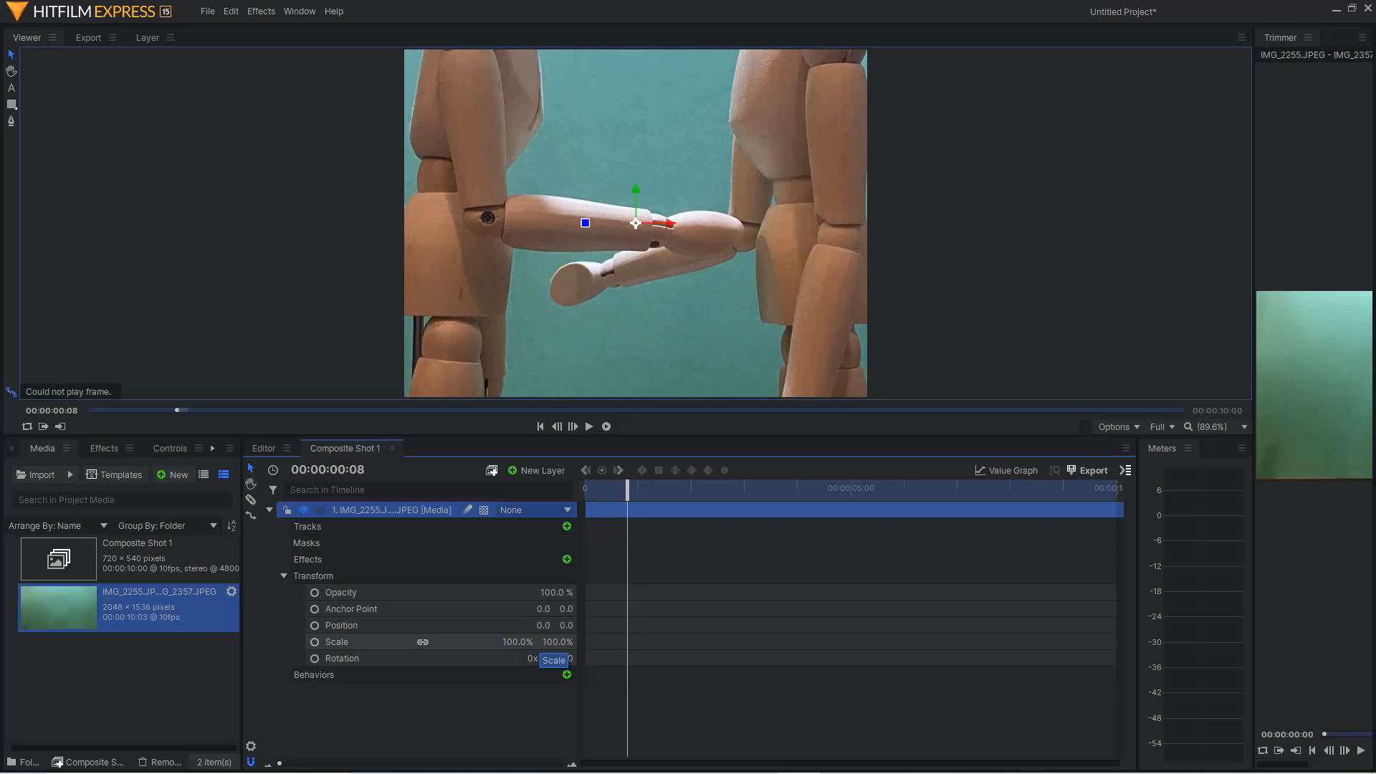
pyautogui.moveTo(553, 642); pyautogui.dragTo(507, 642)
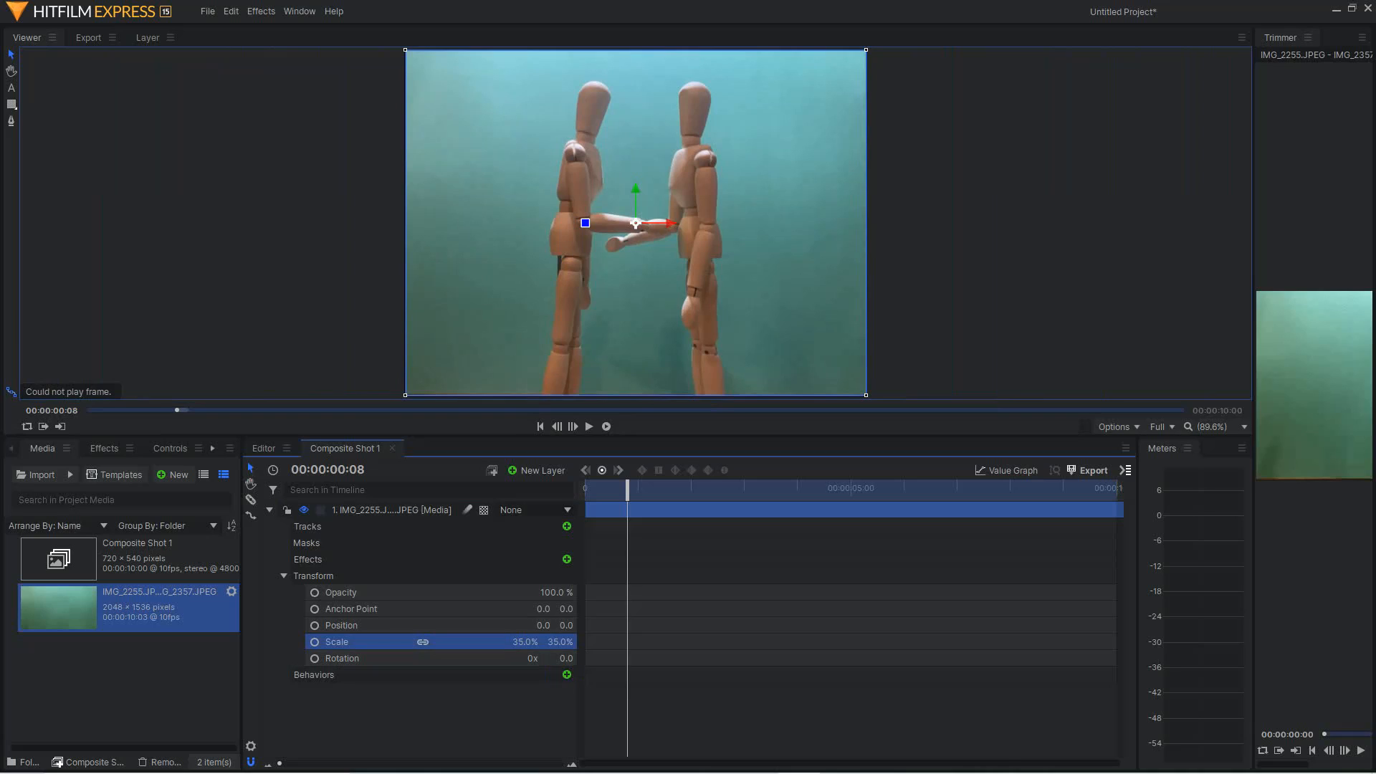
pyautogui.moveTo(627, 488); pyautogui.dragTo(585, 488)
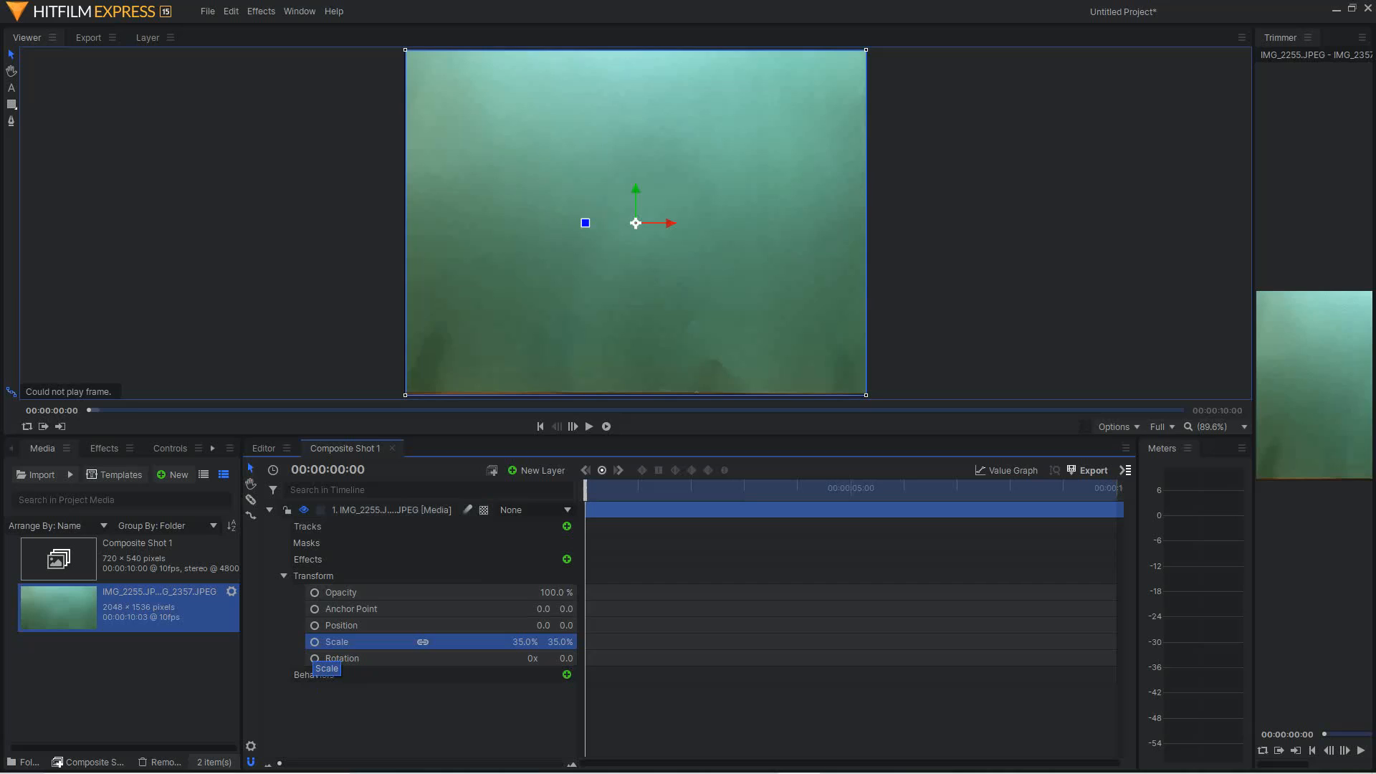
pyautogui.click(314, 641)
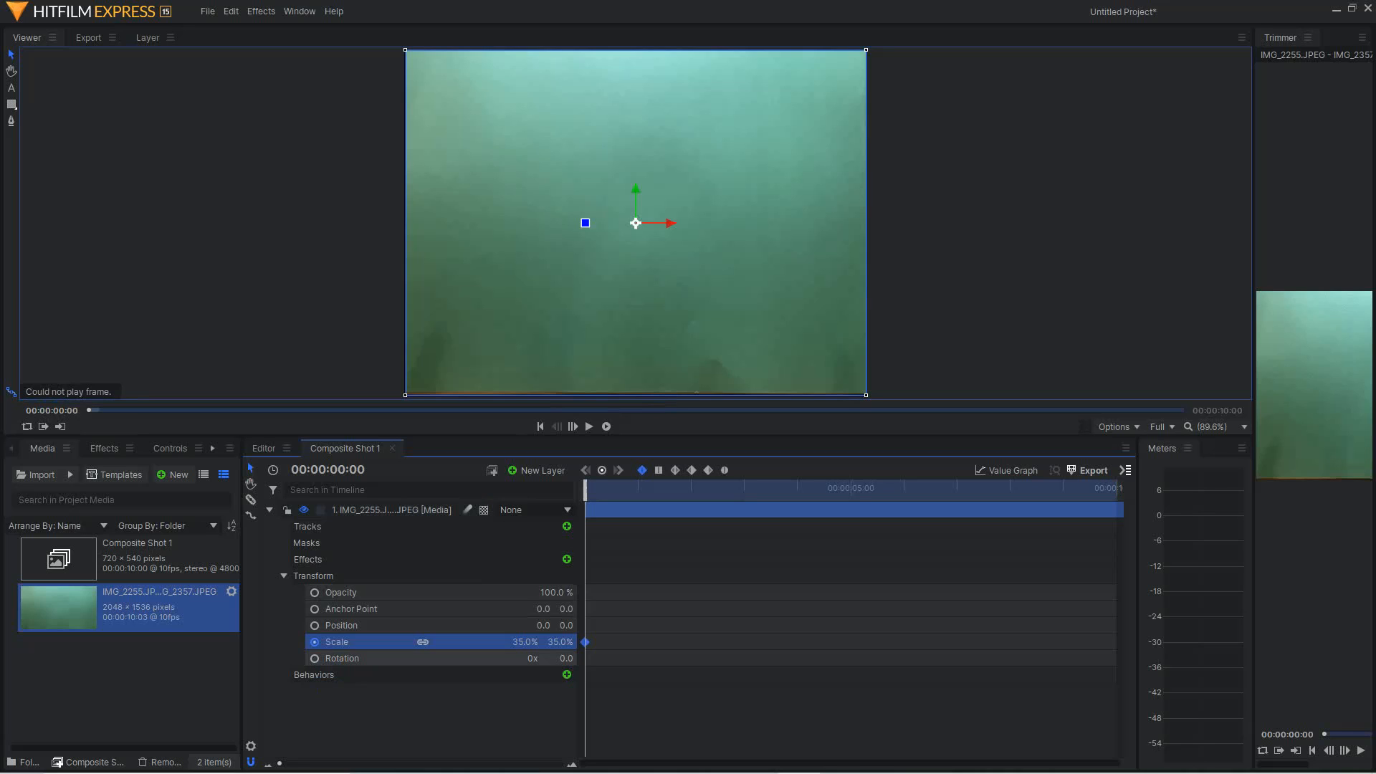
pyautogui.moveTo(585, 489); pyautogui.dragTo(596, 489)
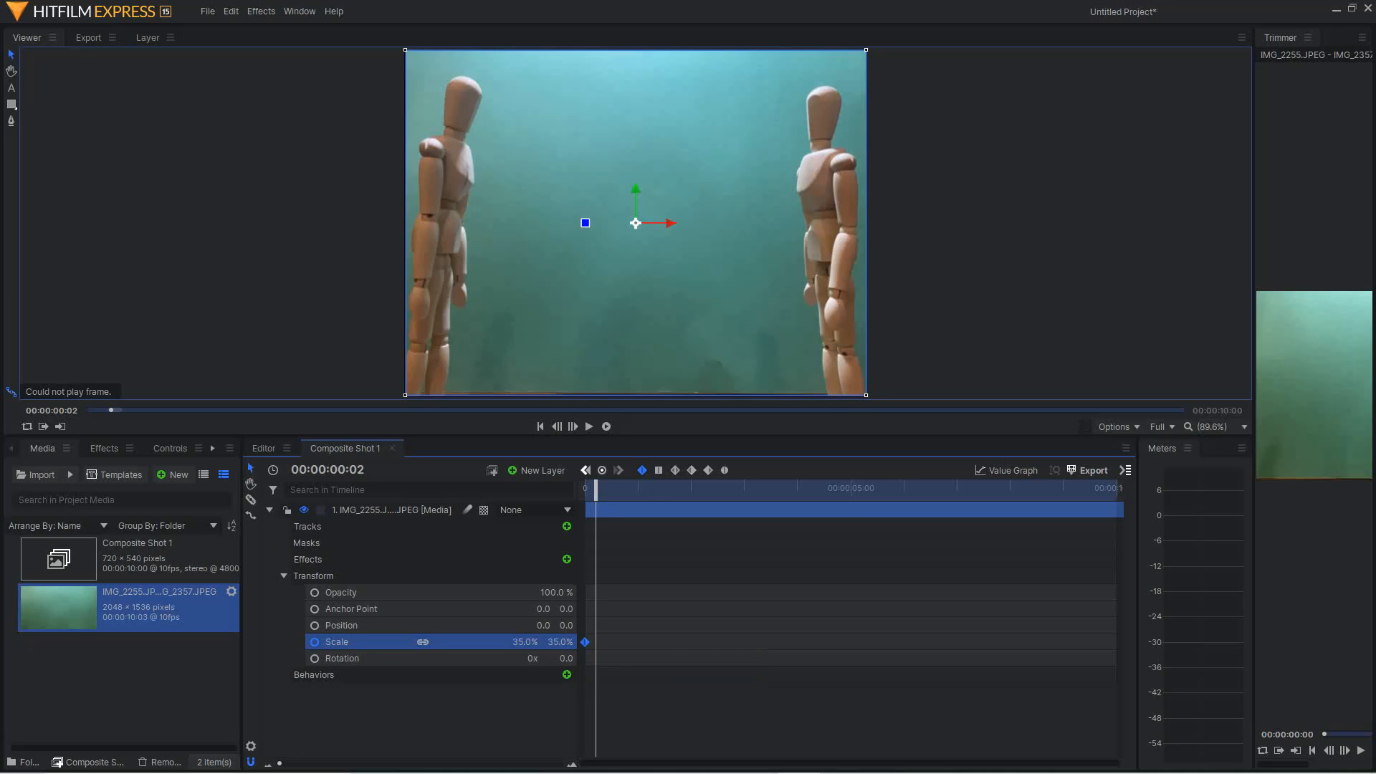
pyautogui.moveTo(596, 490)
pyautogui.mouseDown()
pyautogui.moveTo(1115, 490)
pyautogui.moveTo(585, 489)
pyautogui.mouseUp()
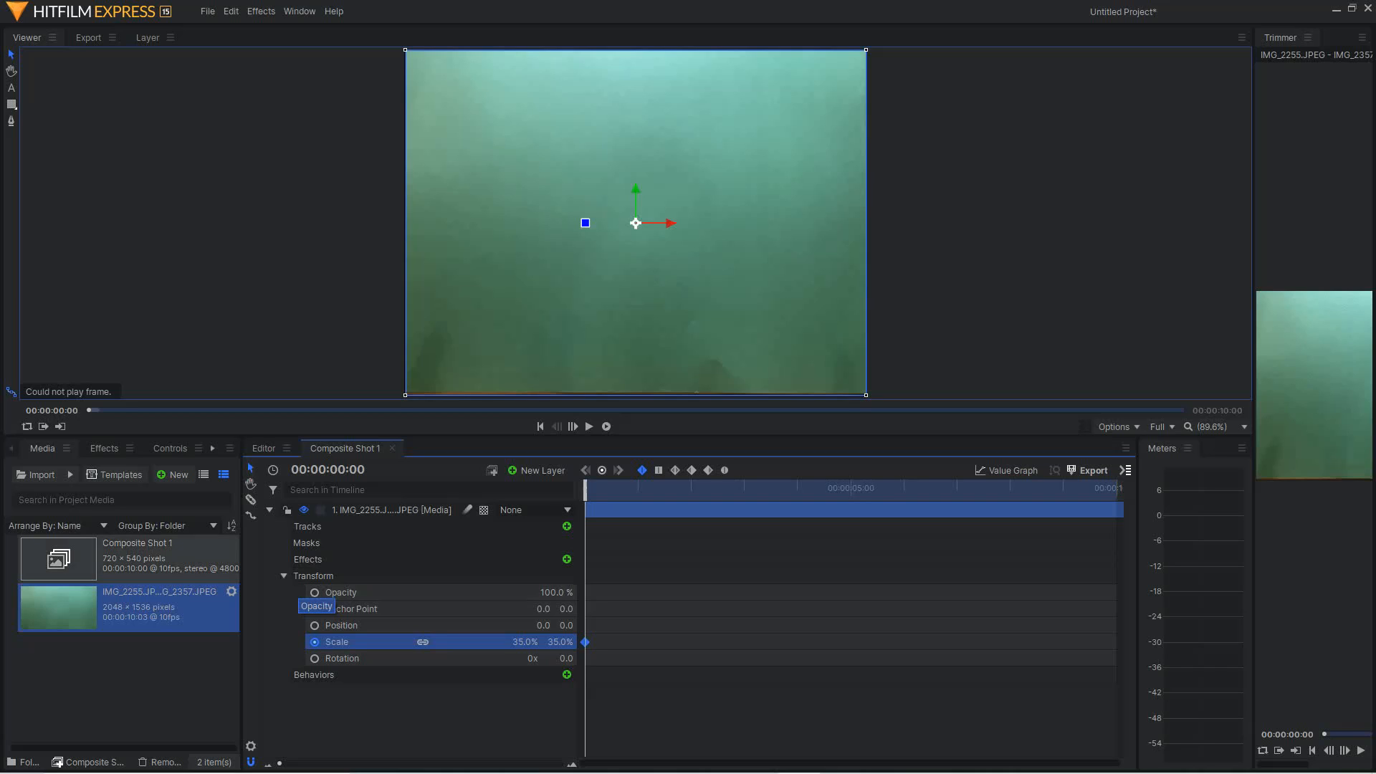
pyautogui.click(284, 575)
pyautogui.click(270, 510)
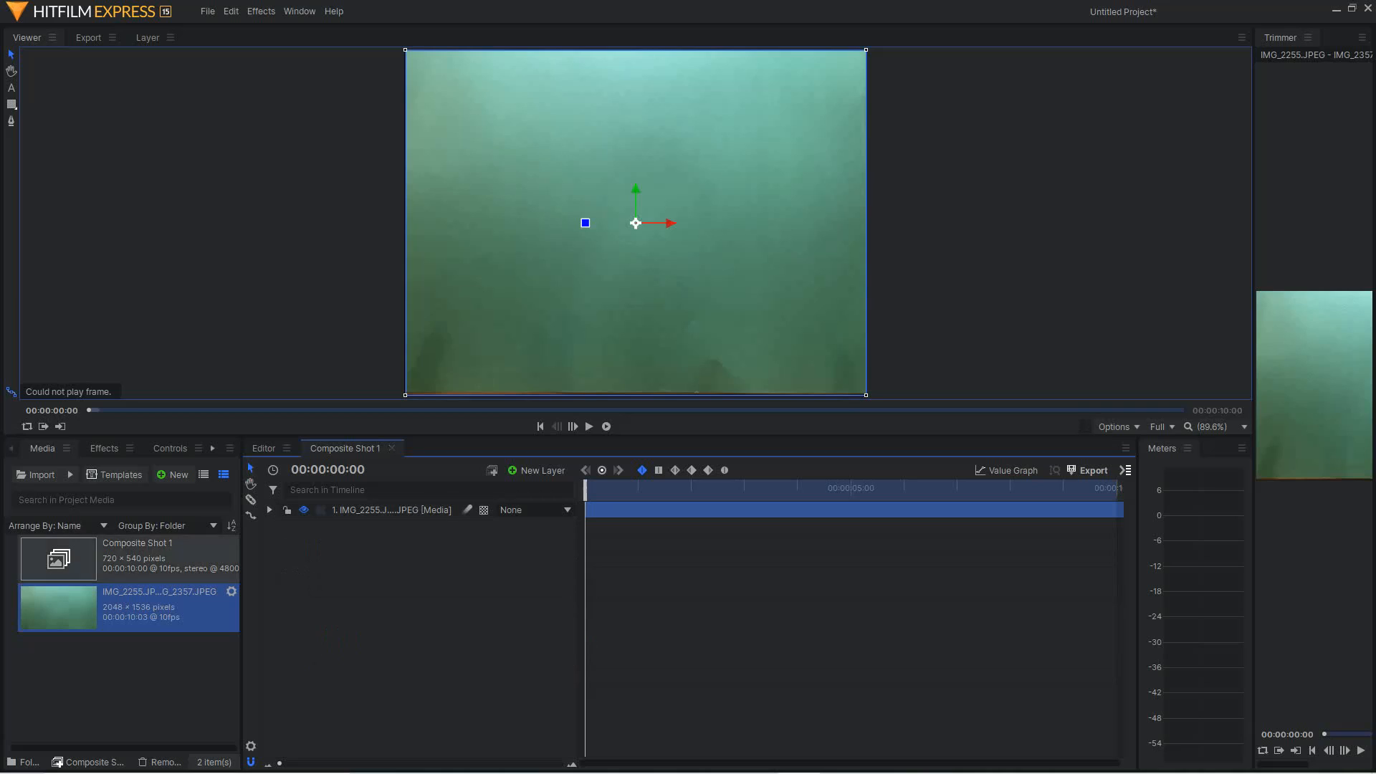
pyautogui.click(269, 509)
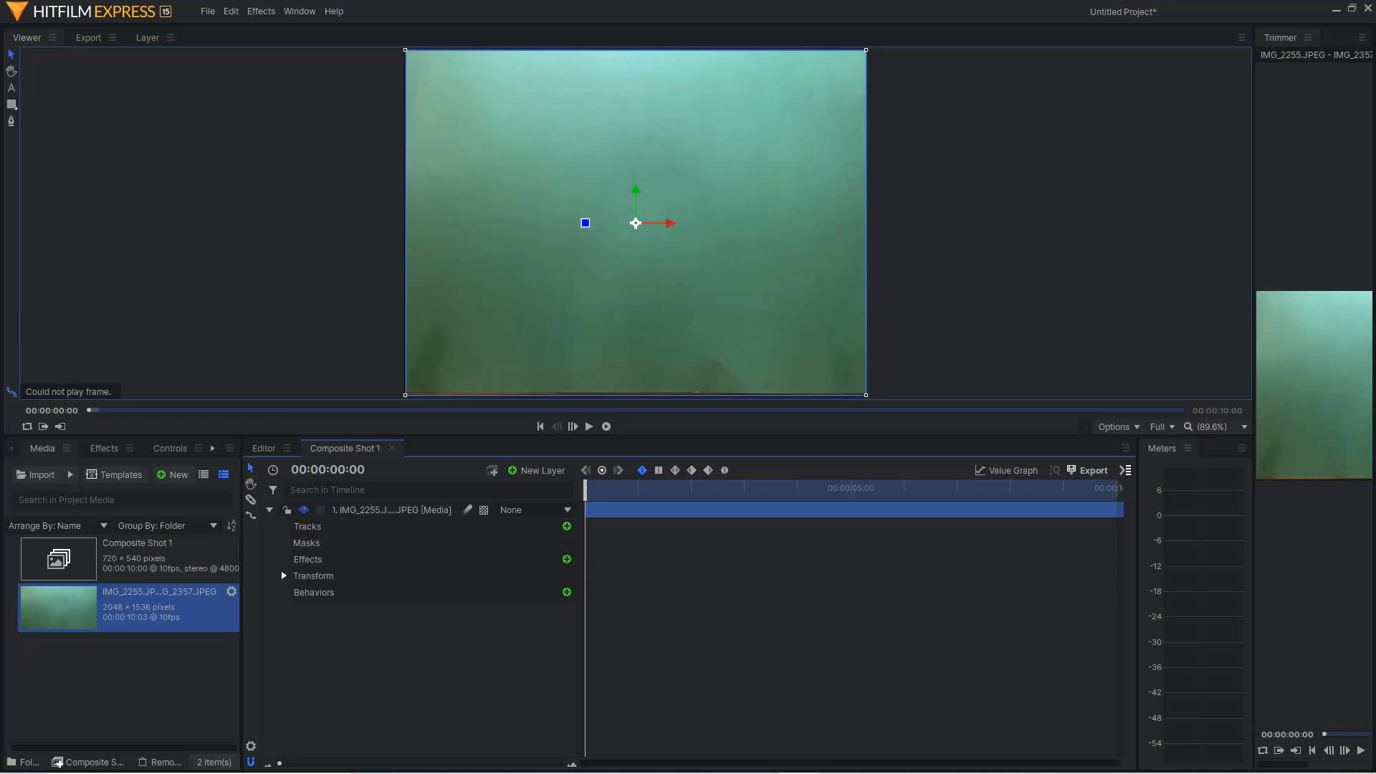
pyautogui.click(284, 575)
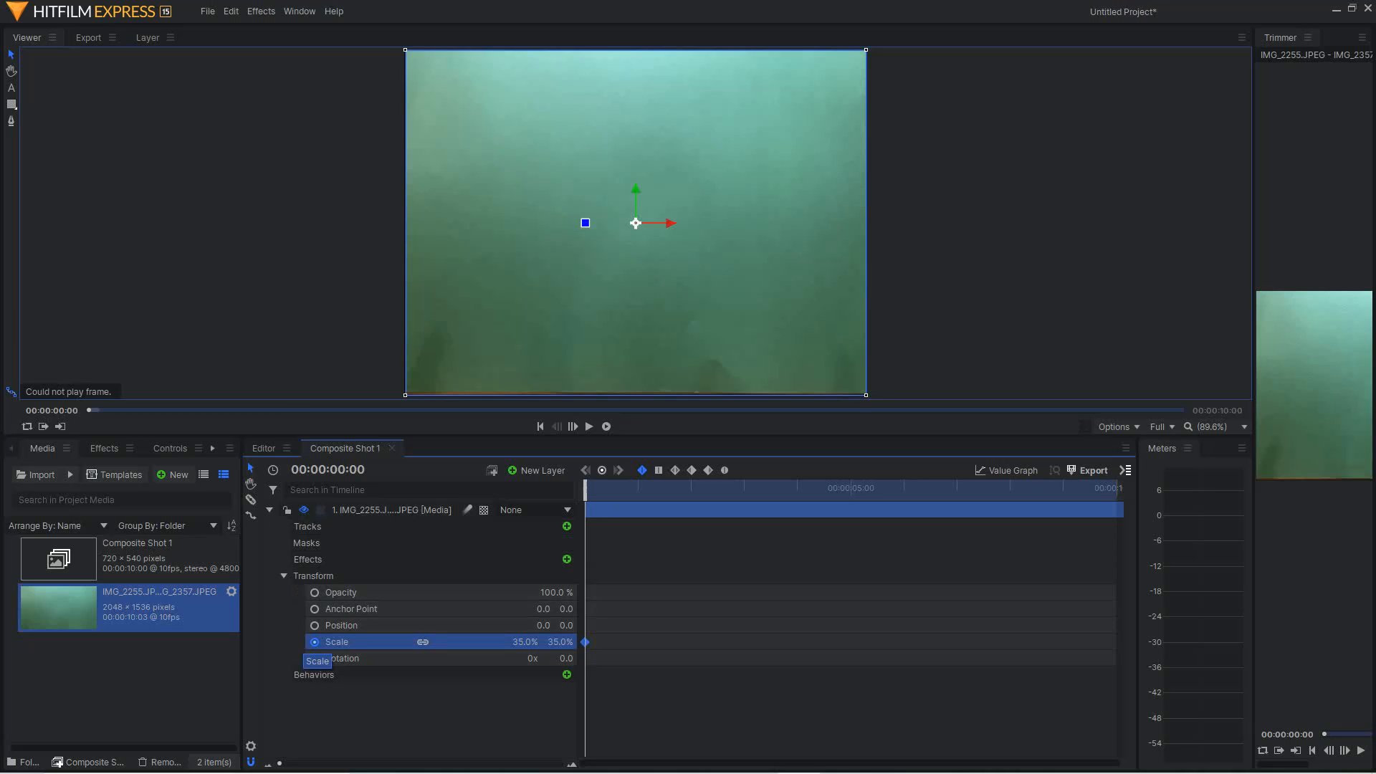